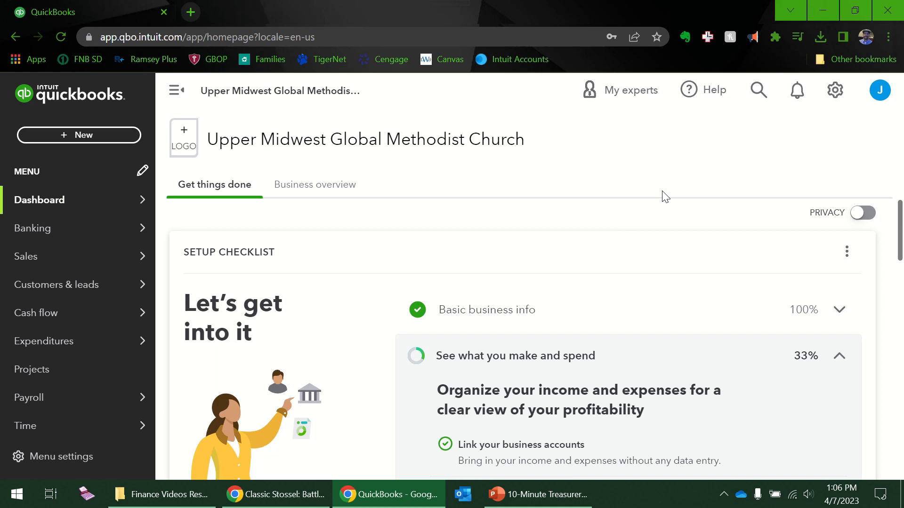
Open Account and Settings from the gear menu
scroll(677, 275, "down", 2)
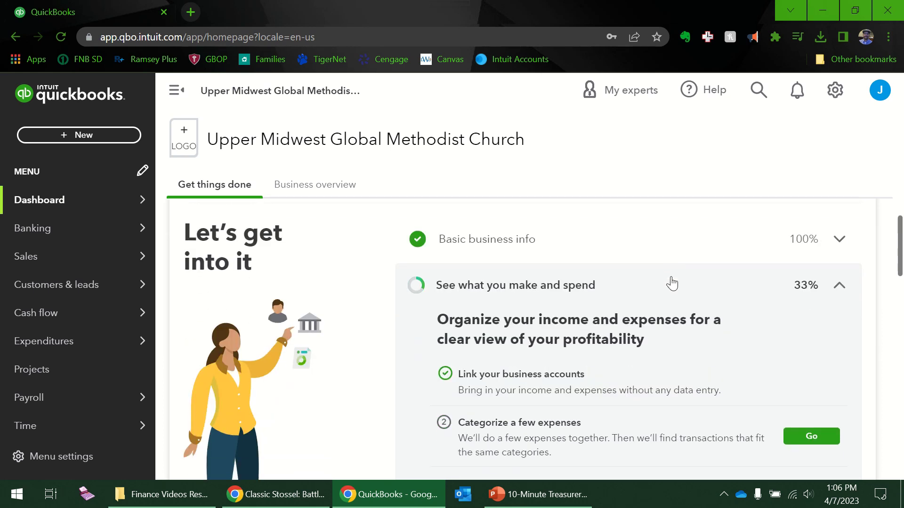
scroll(626, 307, "up", 2)
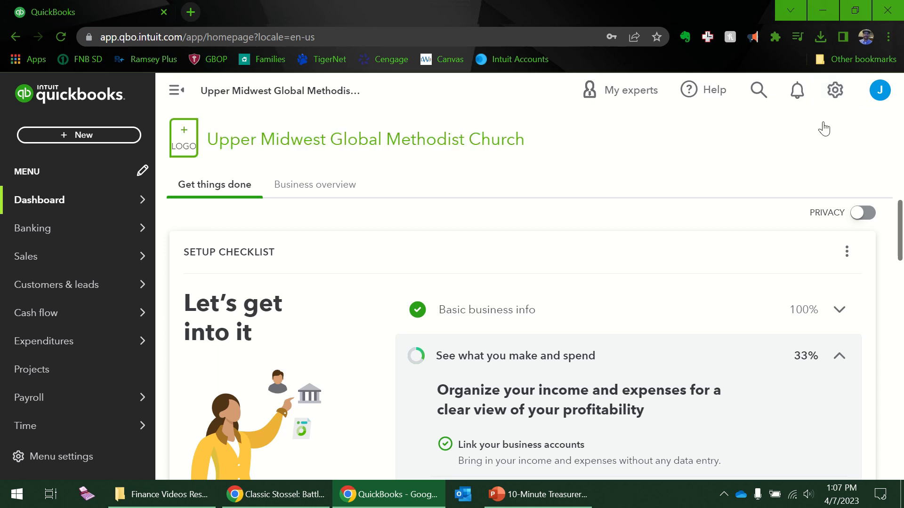
left_click(833, 100)
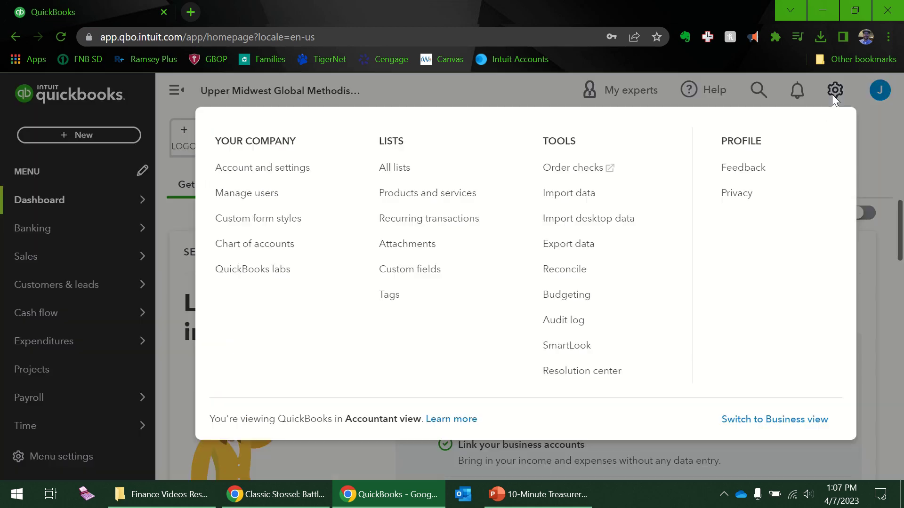
left_click(277, 172)
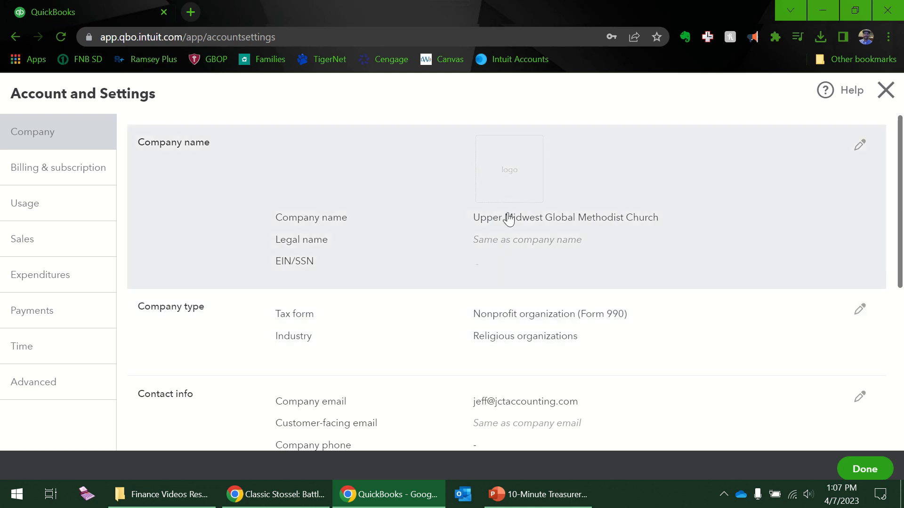
Upload gmc.png and set it as the company logo in the Company name section
left_click(522, 190)
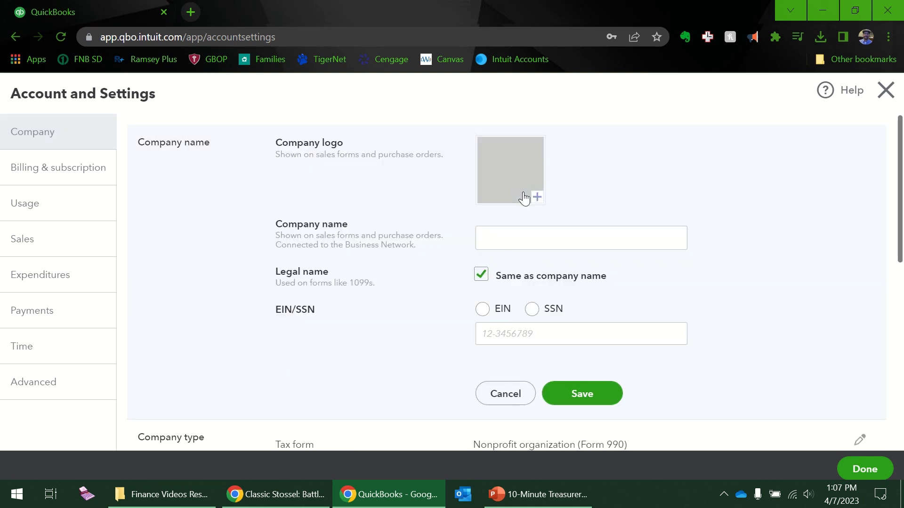
left_click(540, 198)
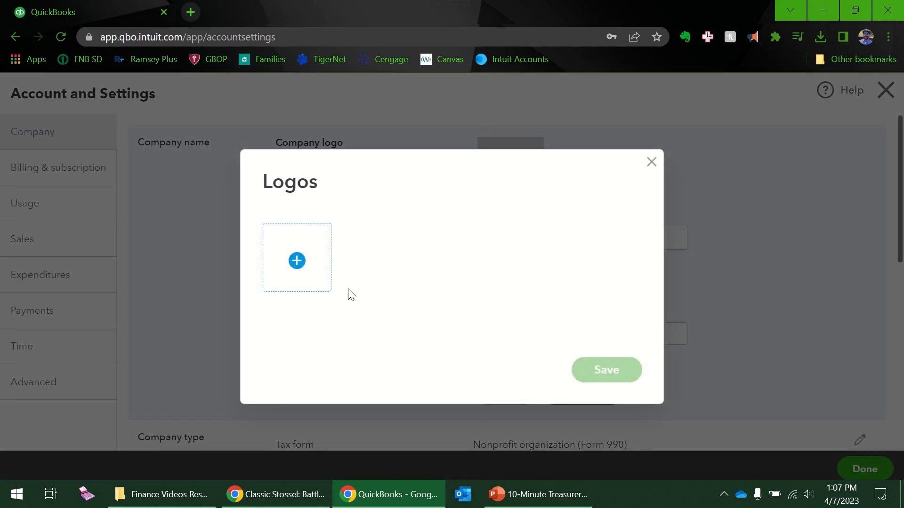
left_click(304, 266)
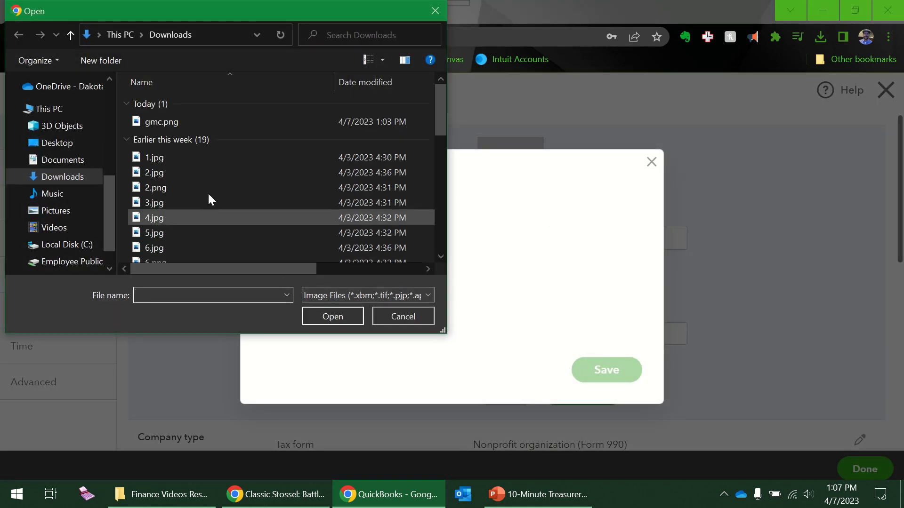
left_click(183, 124)
left_click(332, 318)
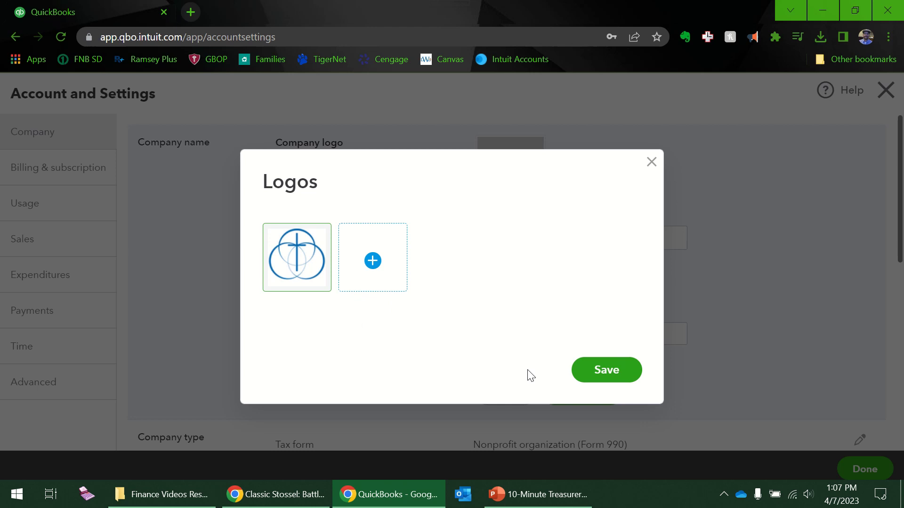
left_click(606, 372)
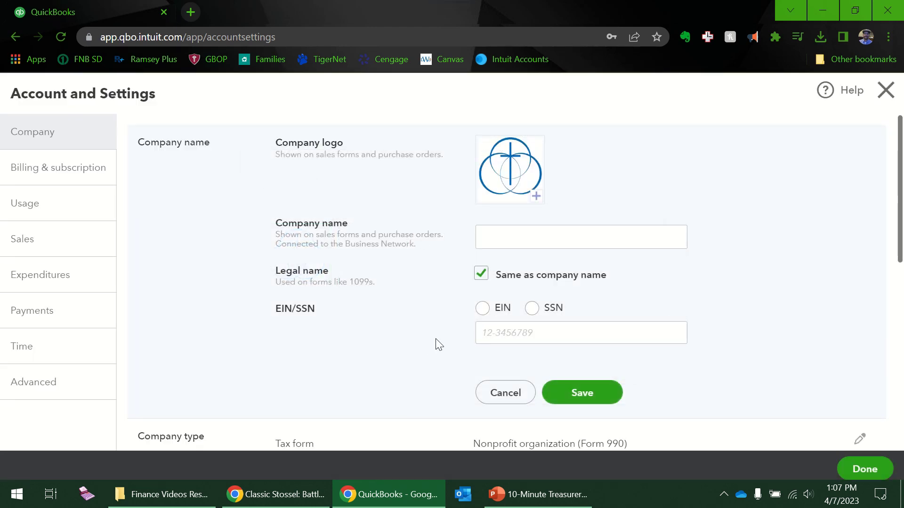
scroll(527, 372, "down", 2)
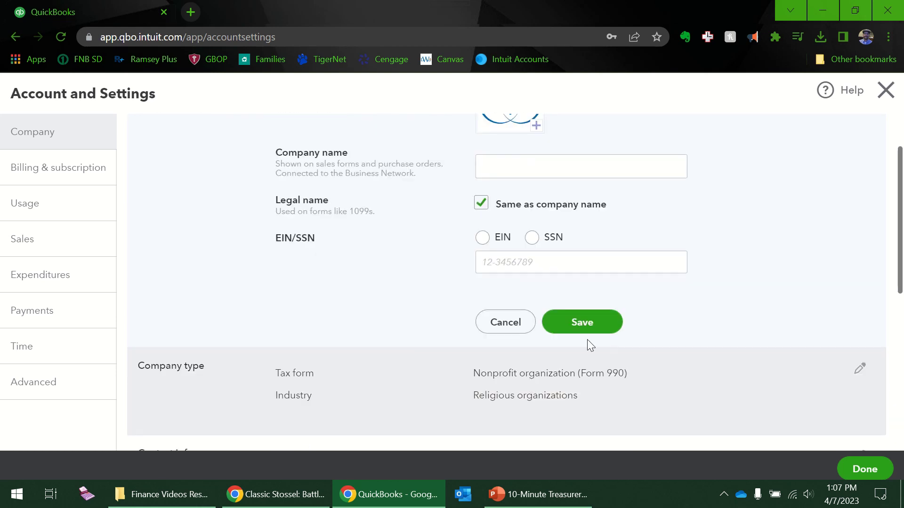
Save the Company name section with the new gmc.png logo
left_click(590, 324)
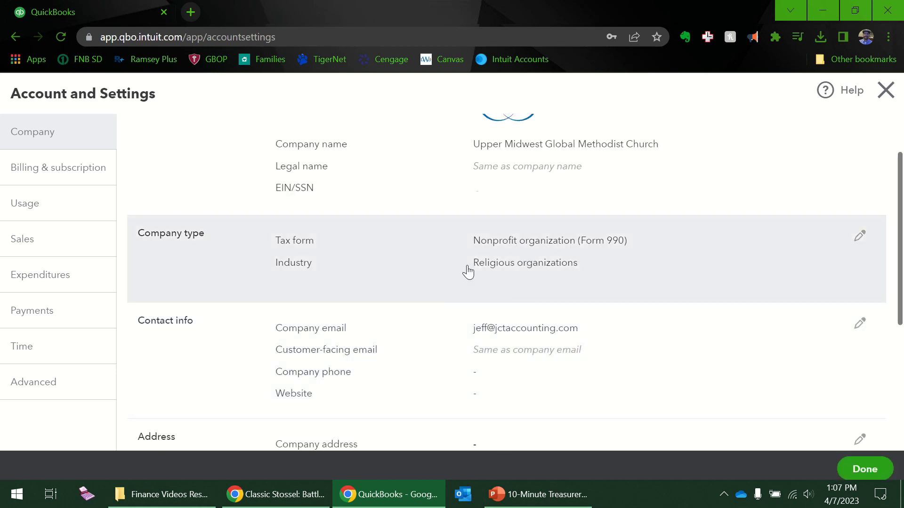
scroll(464, 267, "up", 2)
scroll(463, 267, "up", 1)
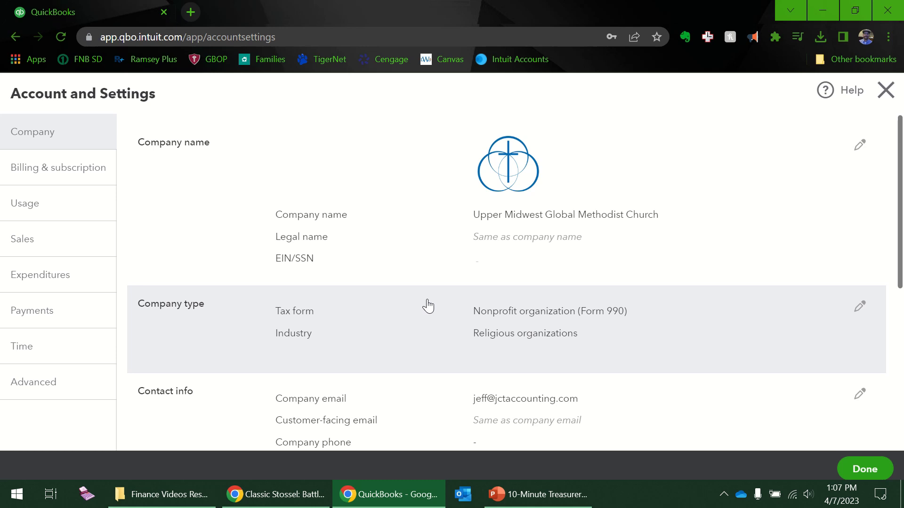
scroll(428, 306, "down", 2)
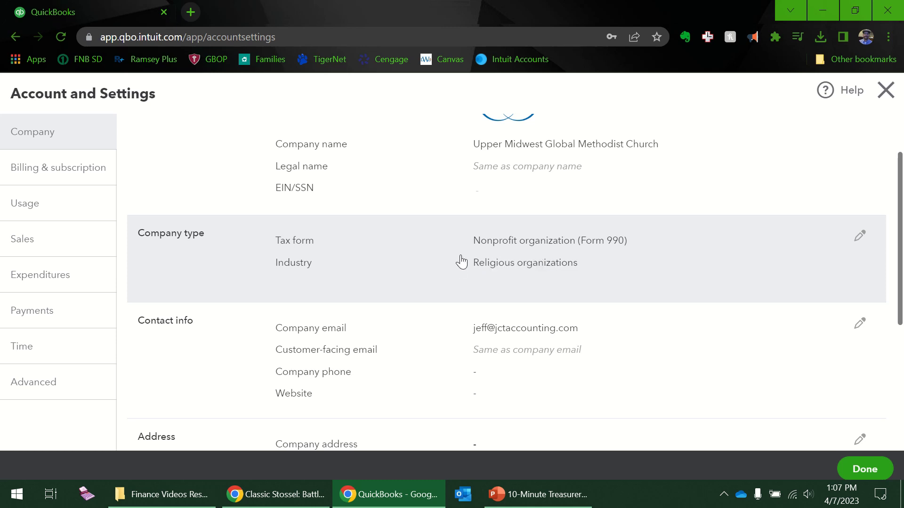
scroll(464, 260, "down", 2)
Review Company type, keep Nonprofit organization (Form 990) as tax form, and cancel
left_click(510, 196)
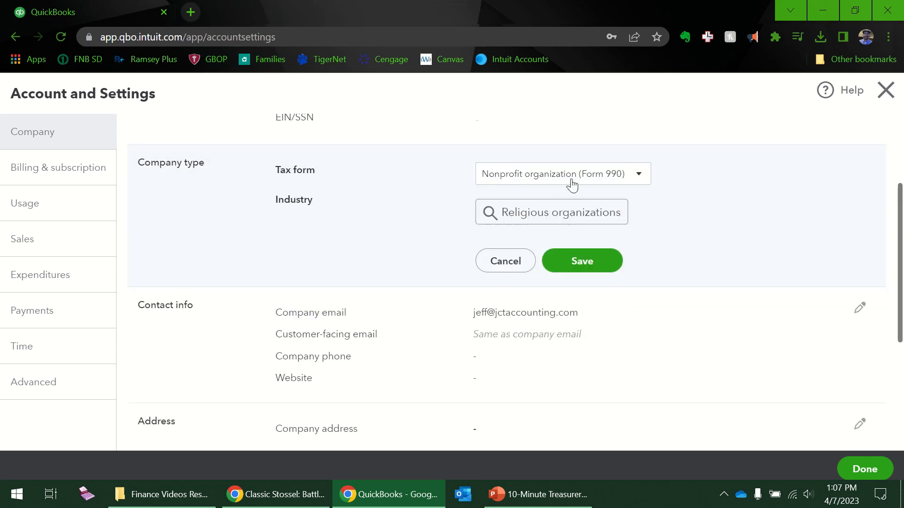
left_click(635, 179)
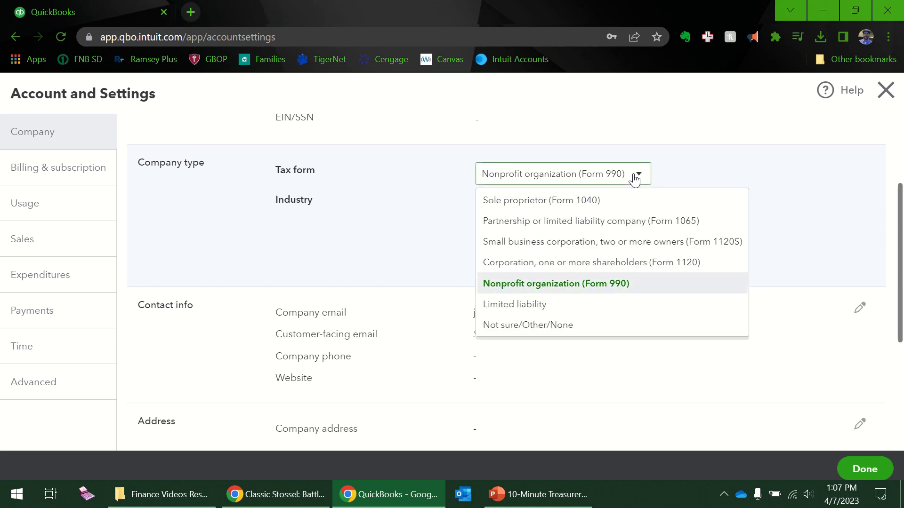
left_click(635, 179)
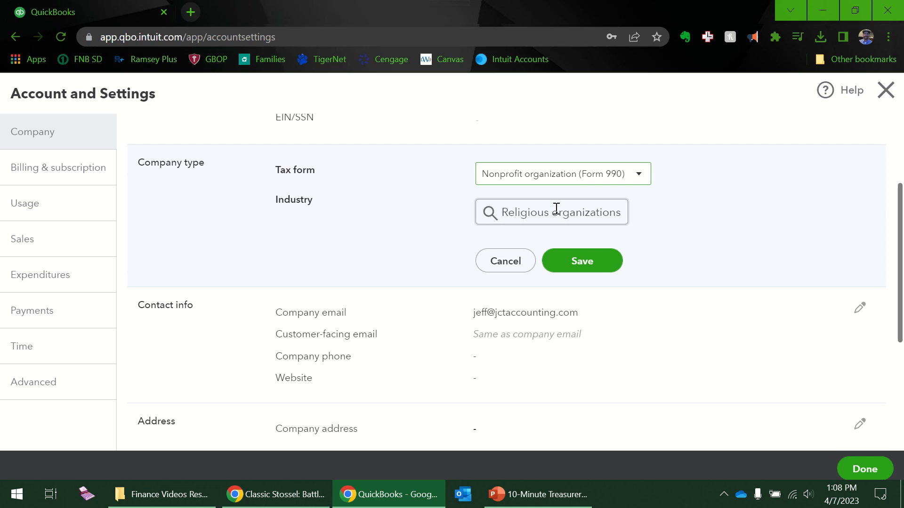
left_click(501, 266)
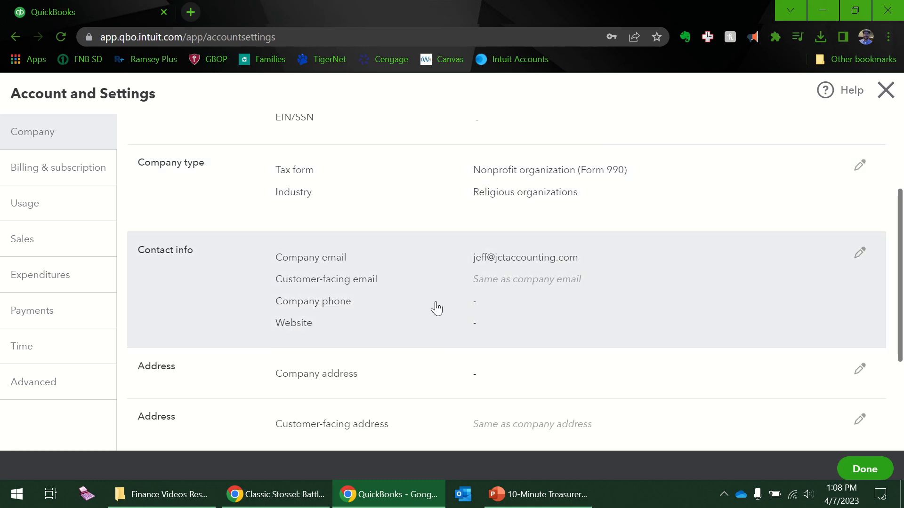
left_click(401, 302)
left_click(506, 383)
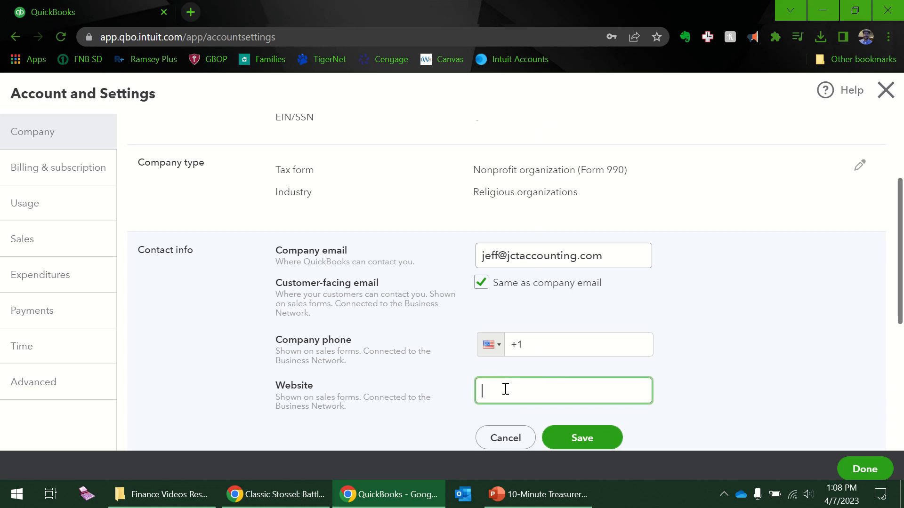
left_click(506, 389)
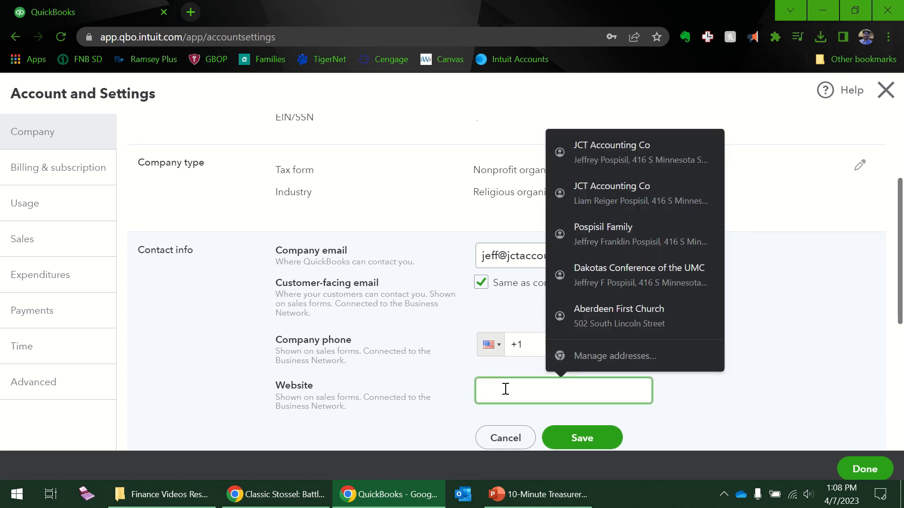
type("www")
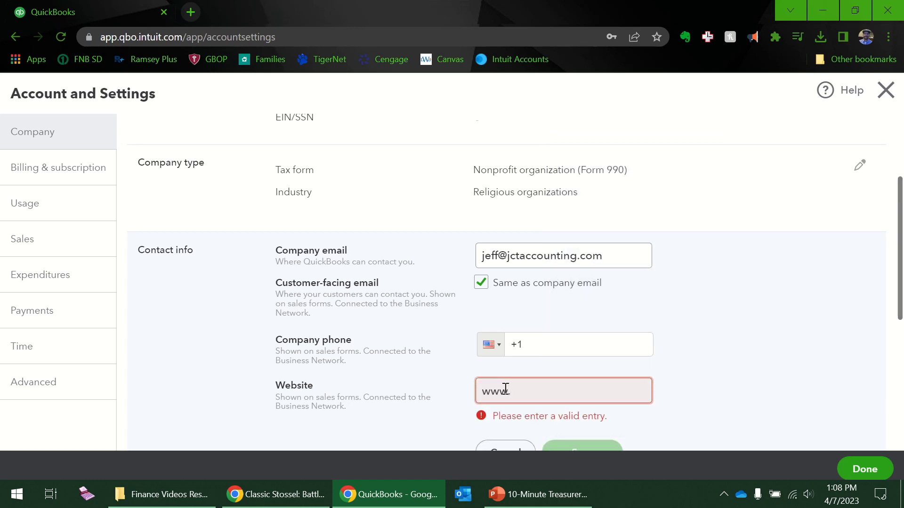
type(".uppermi")
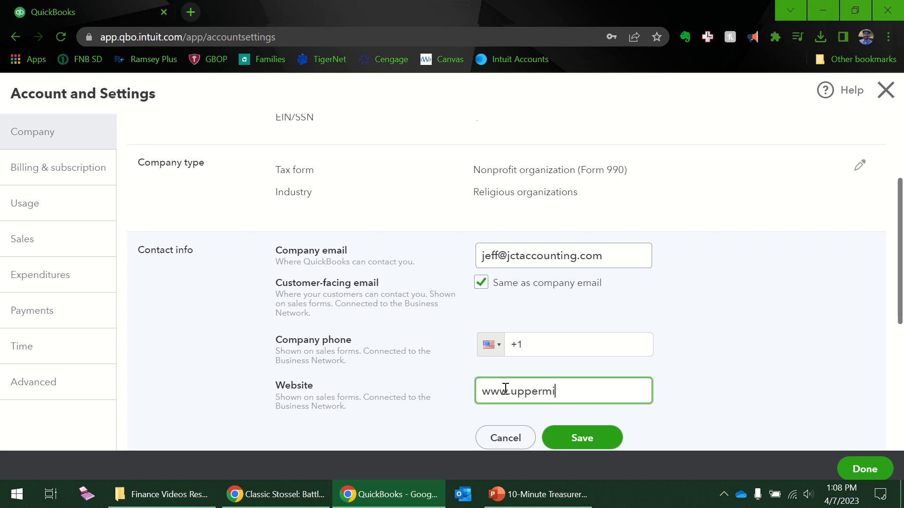
type("dwestgmc.org")
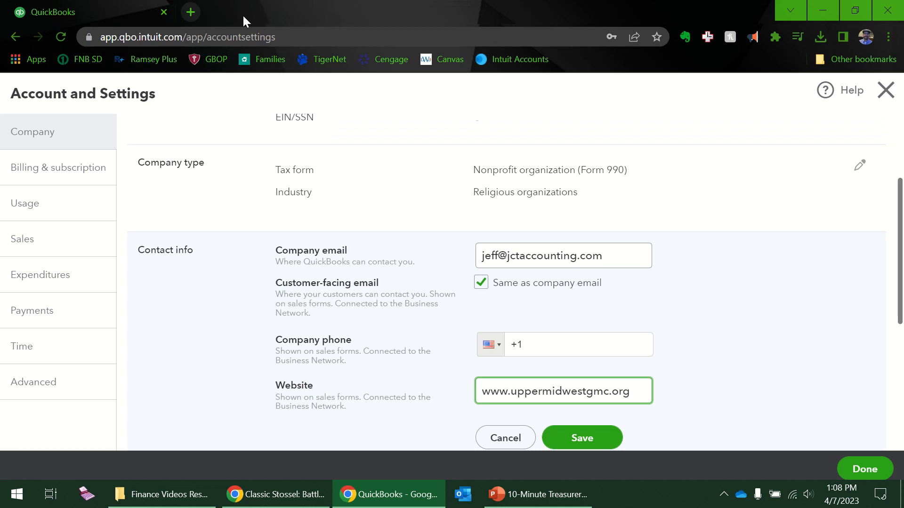
left_click(191, 12)
type("up")
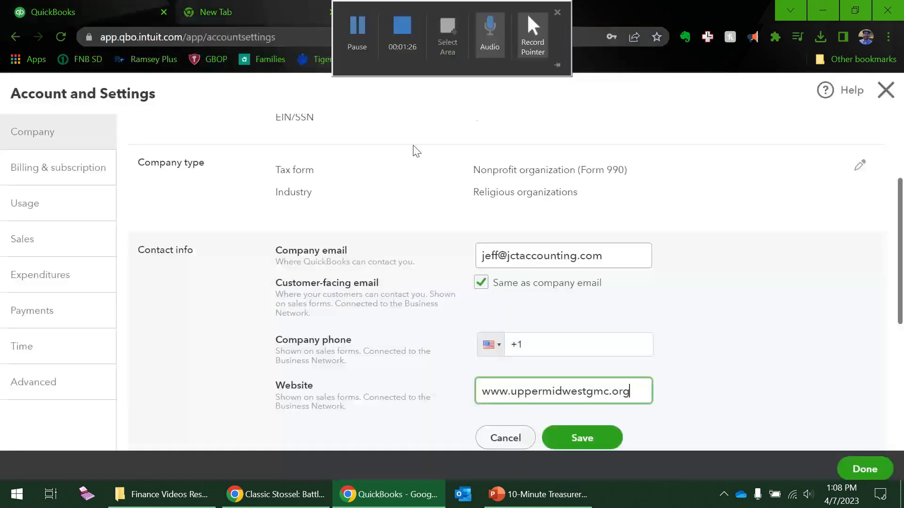
Add the company phone number, save Contact info, and dismiss the password prompt
left_click(572, 347)
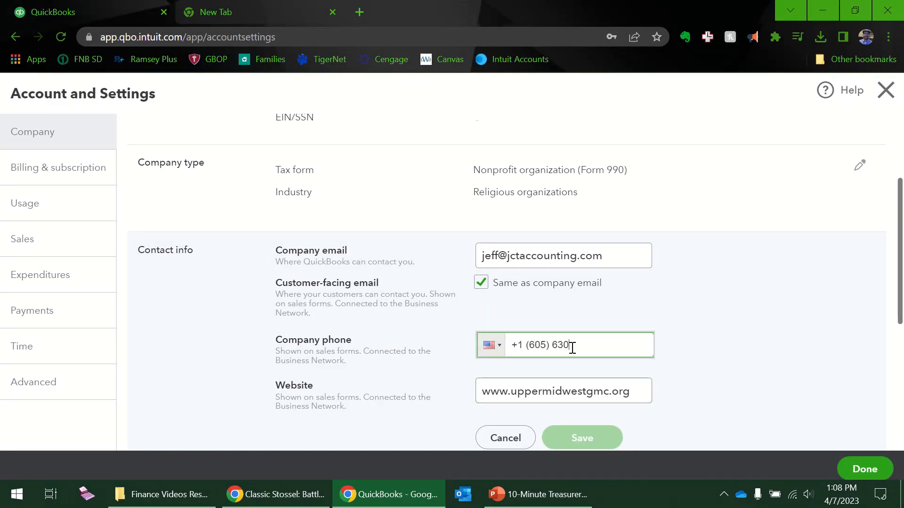
scroll(611, 339, "down", 5)
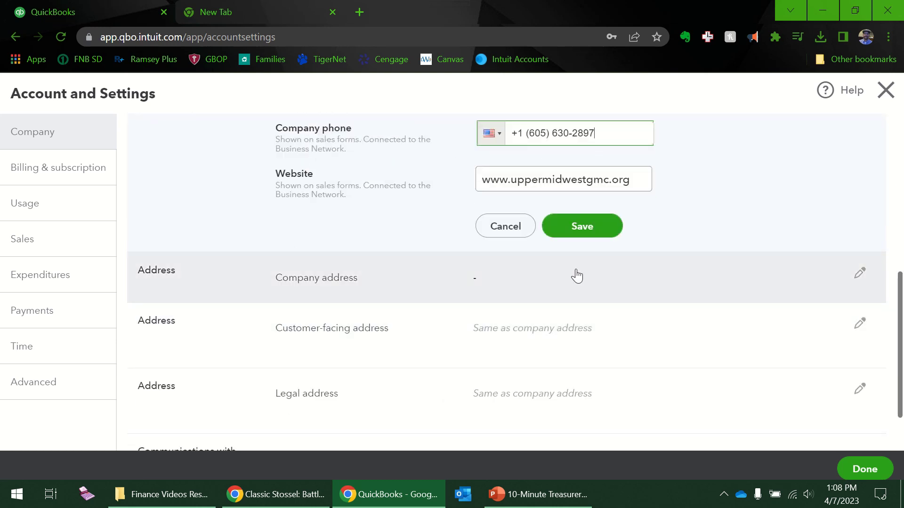
left_click(596, 228)
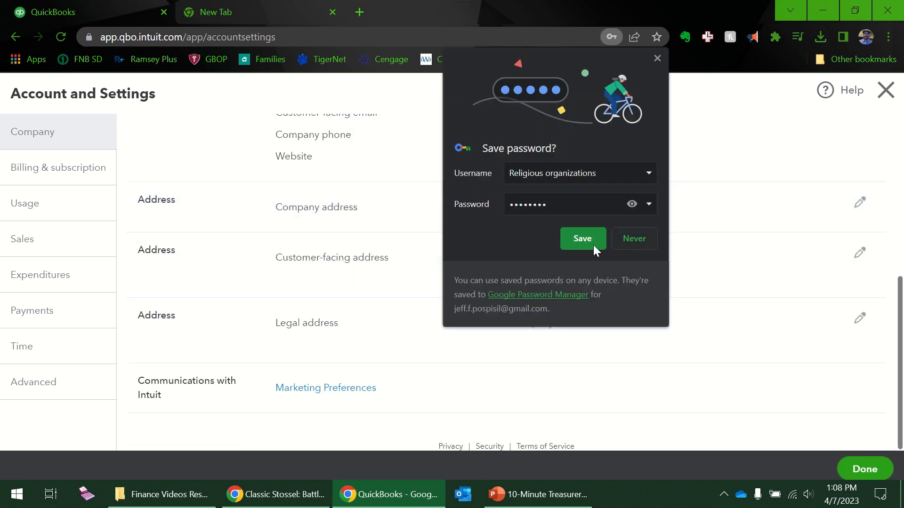
left_click(658, 58)
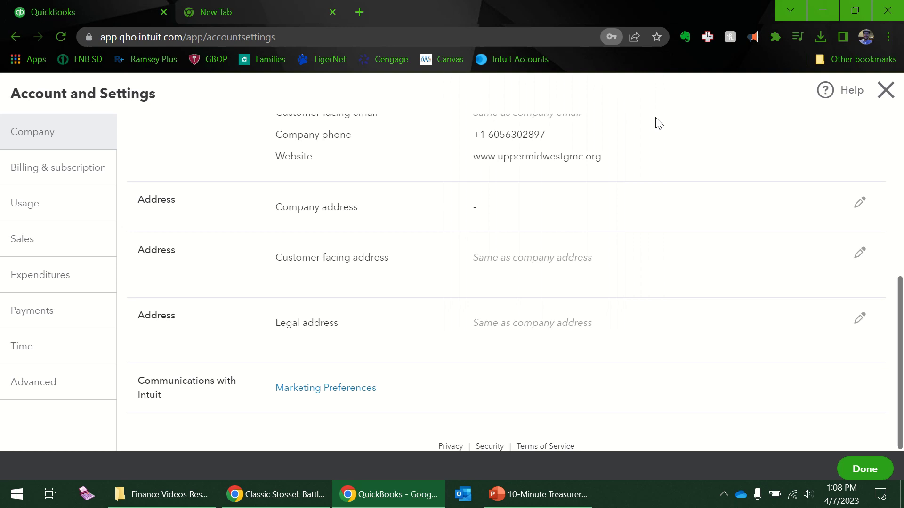
scroll(620, 250, "up", 3)
scroll(449, 258, "down", 2)
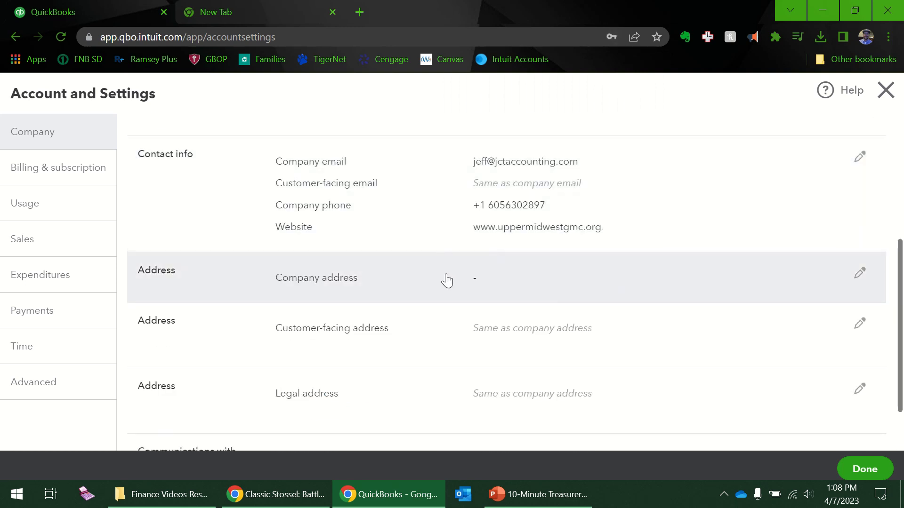
Fill in the church's address from the first suggestion, save it, and close Account and Settings
left_click(446, 278)
left_click(484, 295)
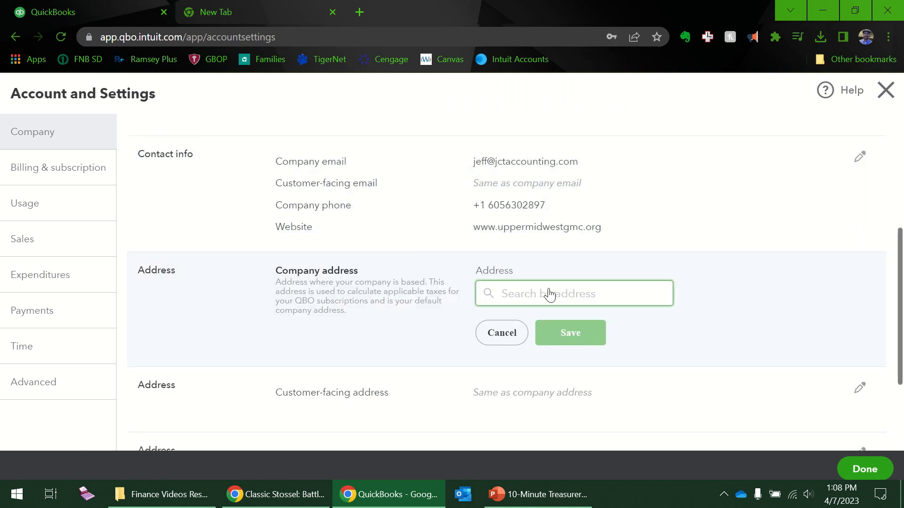
type("416")
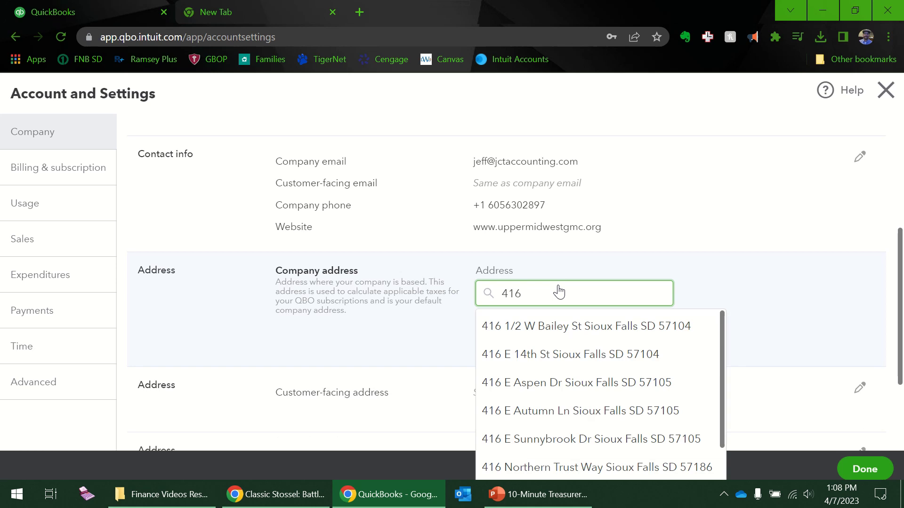
type(" s Minn")
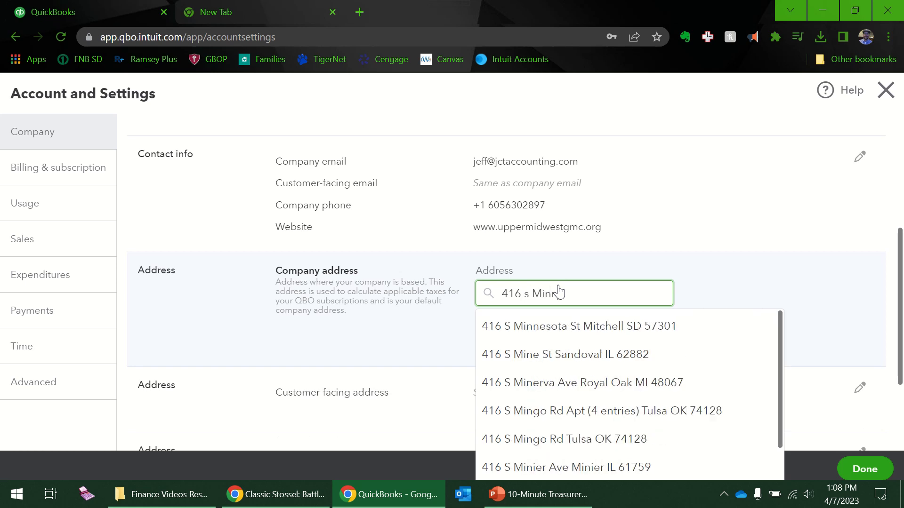
left_click(533, 325)
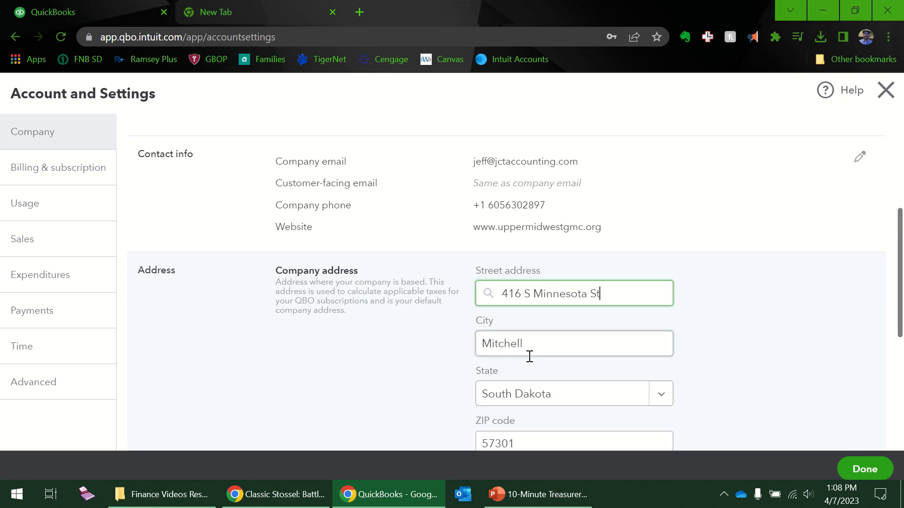
scroll(666, 337, "down", 5)
left_click(588, 209)
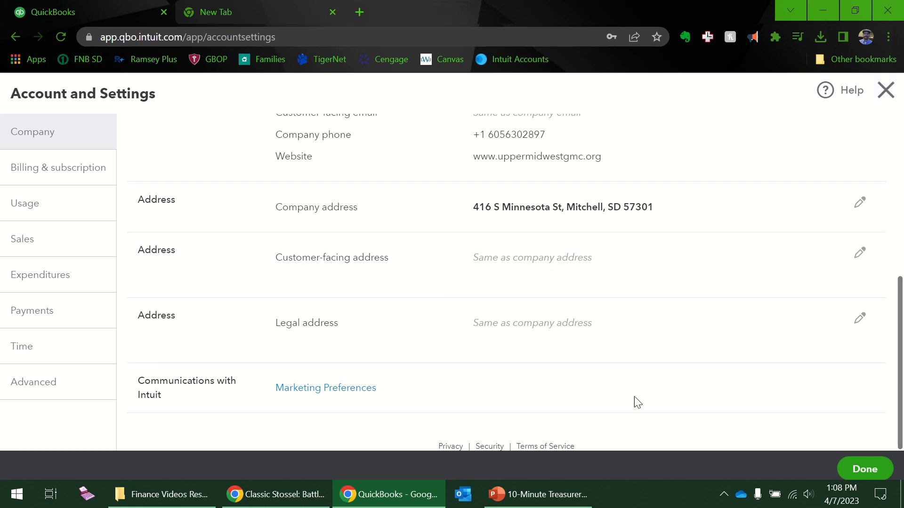
scroll(715, 292, "up", 6)
left_click(885, 91)
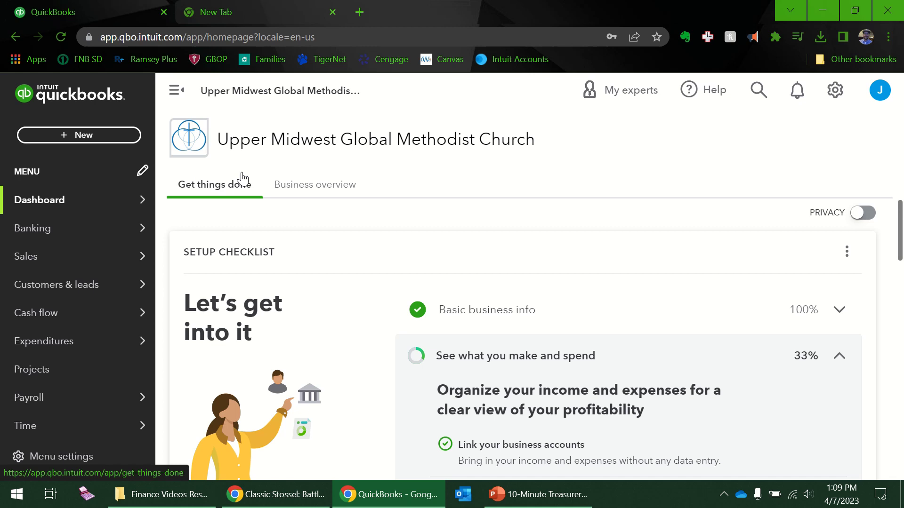
Reopen Account and Settings and go to Billing & subscription
left_click(835, 90)
left_click(259, 166)
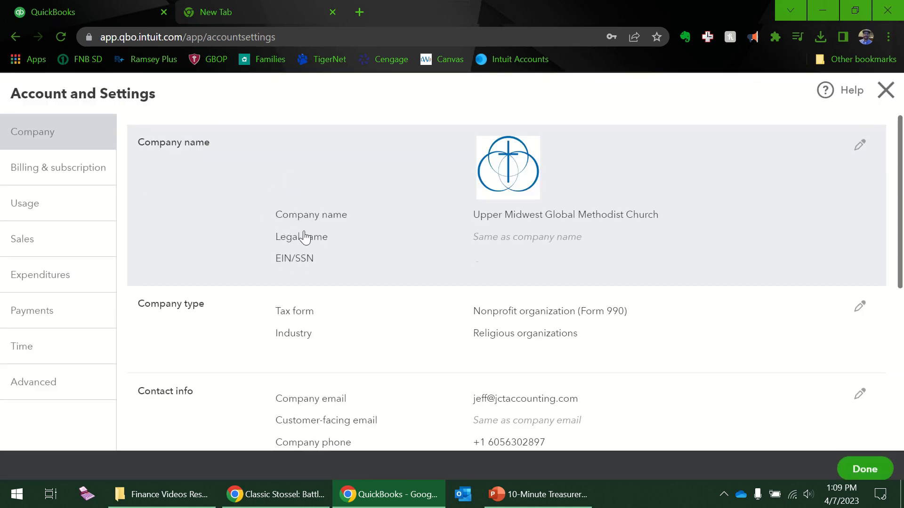
scroll(361, 234, "down", 6)
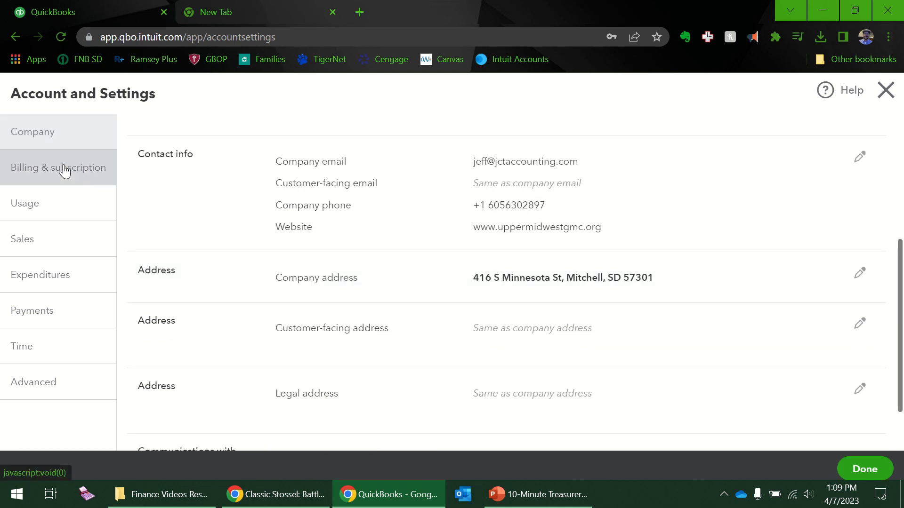
left_click(66, 165)
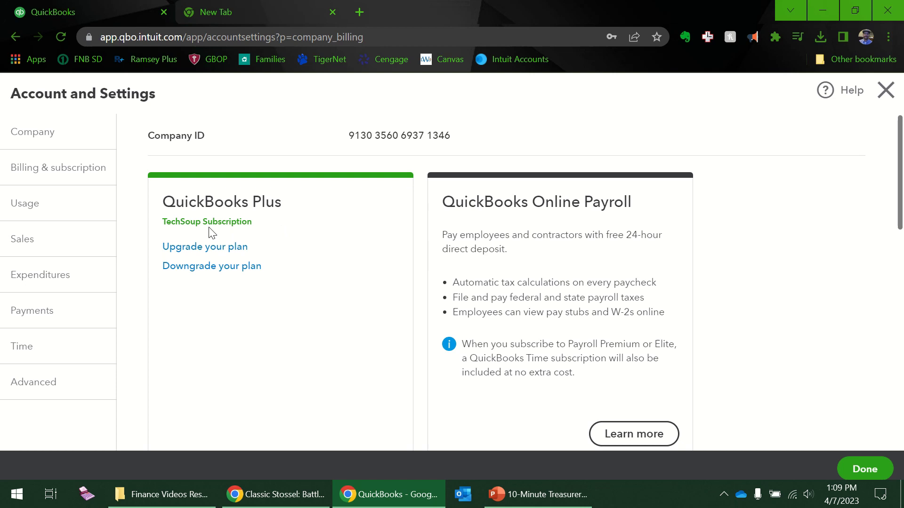
Review the Upgrade your plan comparison and close it
left_click(222, 253)
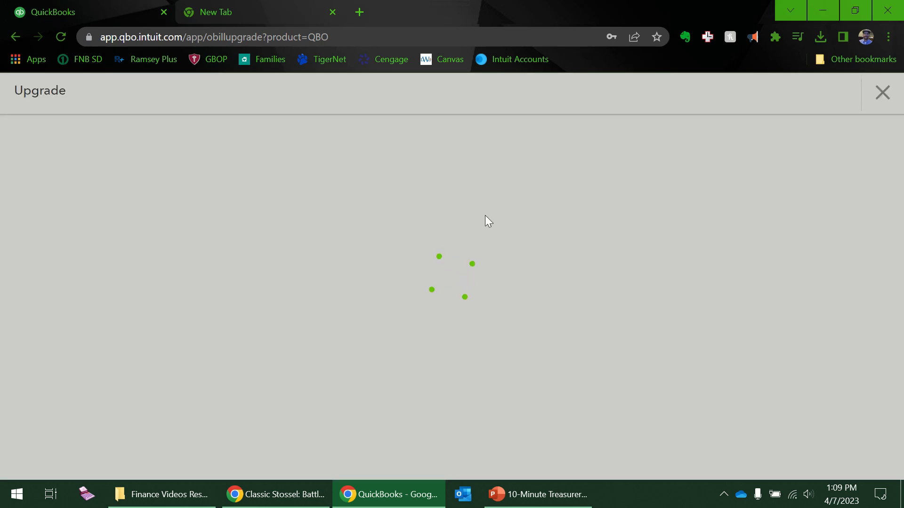
scroll(799, 258, "down", 1)
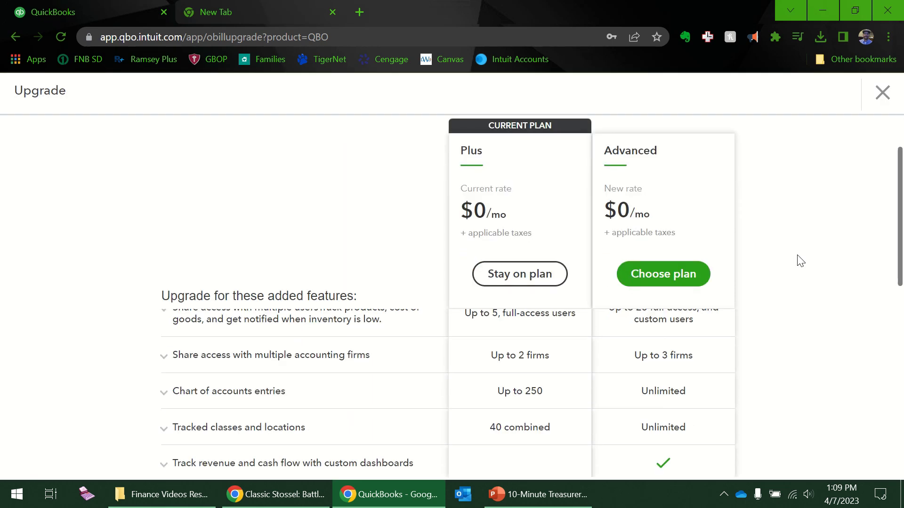
scroll(797, 269, "down", 3)
left_click_drag(897, 273, 898, 167)
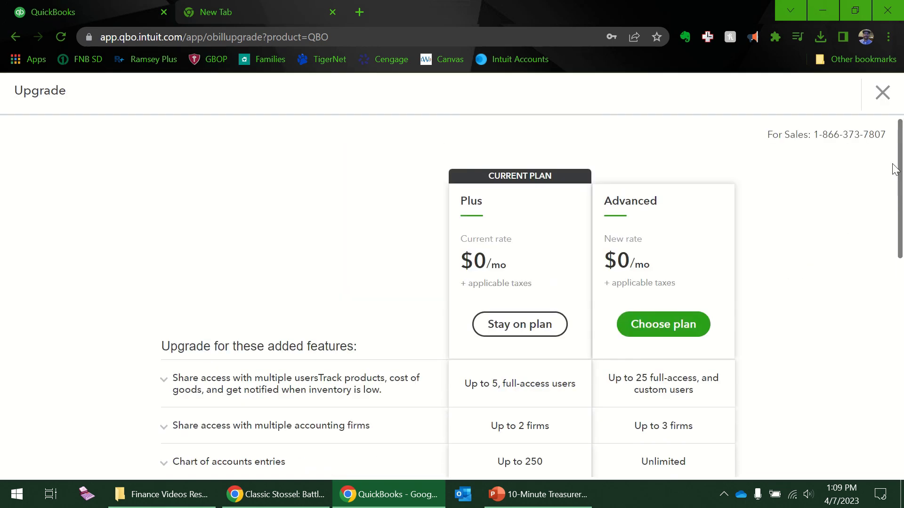
left_click(882, 92)
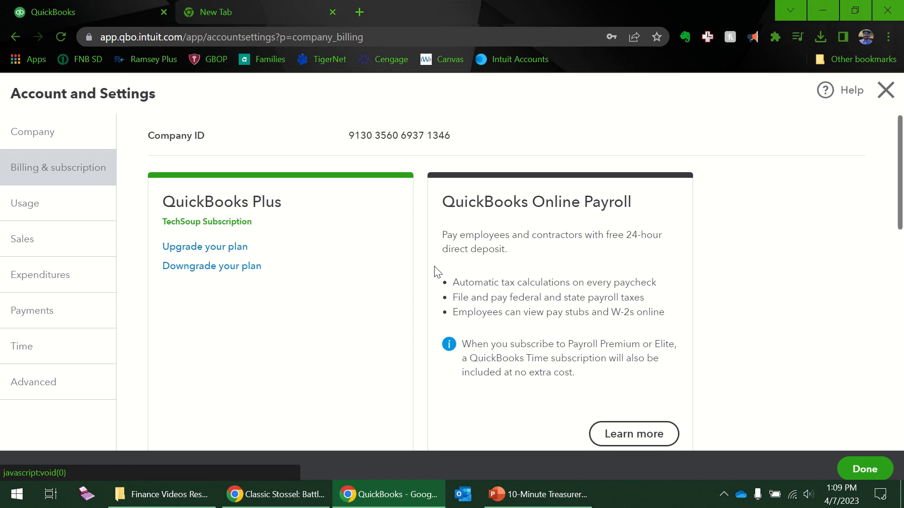
Scroll through the Billing & subscription add-ons, including QuickBooks Online Payments and Checks and supplies
scroll(540, 218, "down", 2)
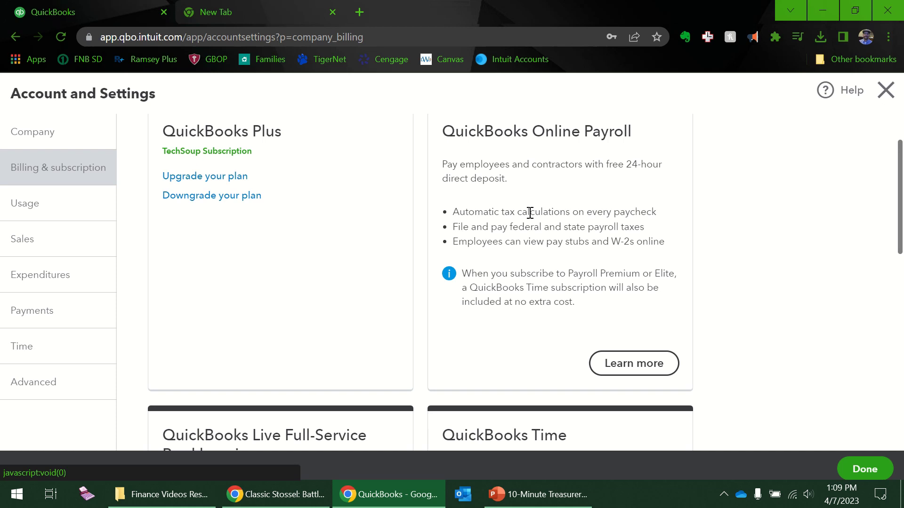
scroll(529, 212, "down", 3)
scroll(524, 221, "up", 3)
scroll(506, 243, "up", 2)
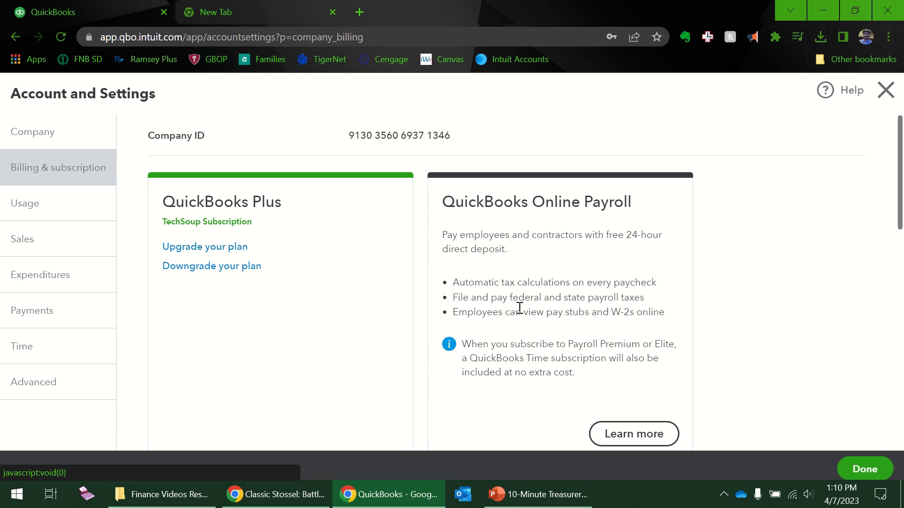
scroll(519, 307, "down", 6)
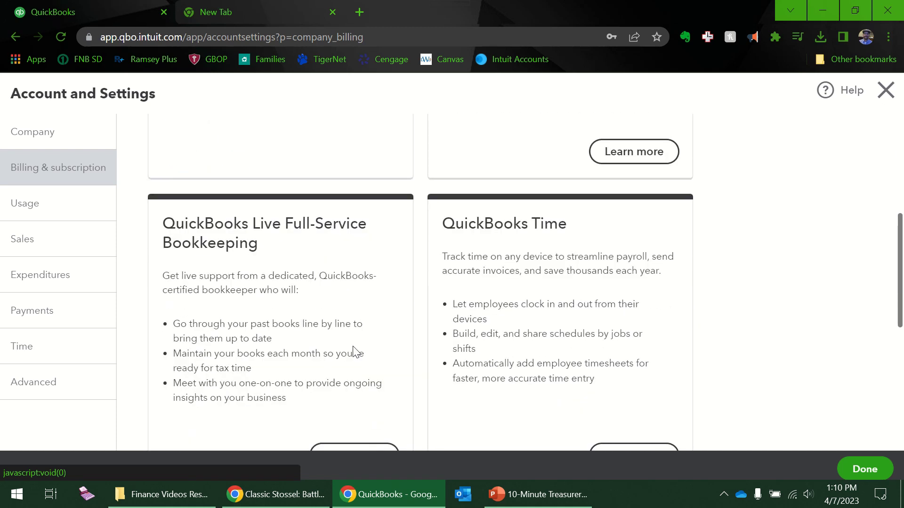
scroll(356, 352, "down", 2)
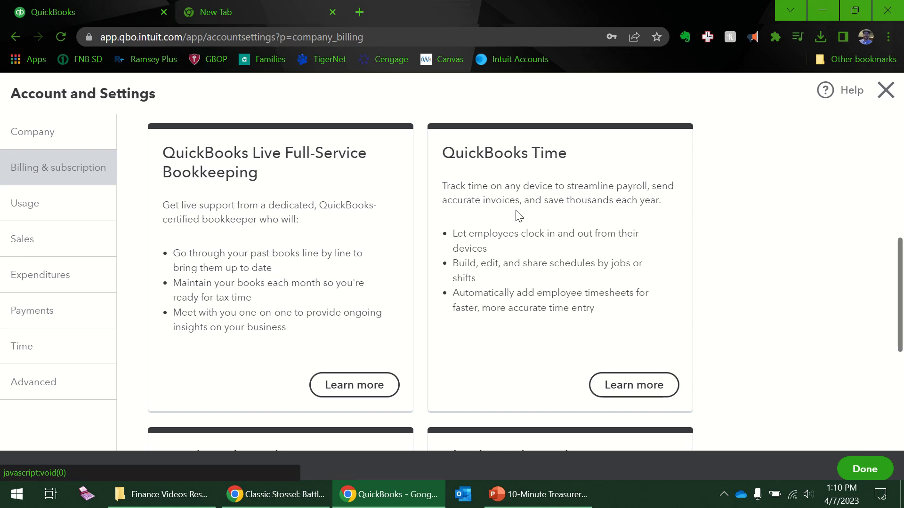
scroll(536, 241, "down", 3)
scroll(527, 245, "down", 3)
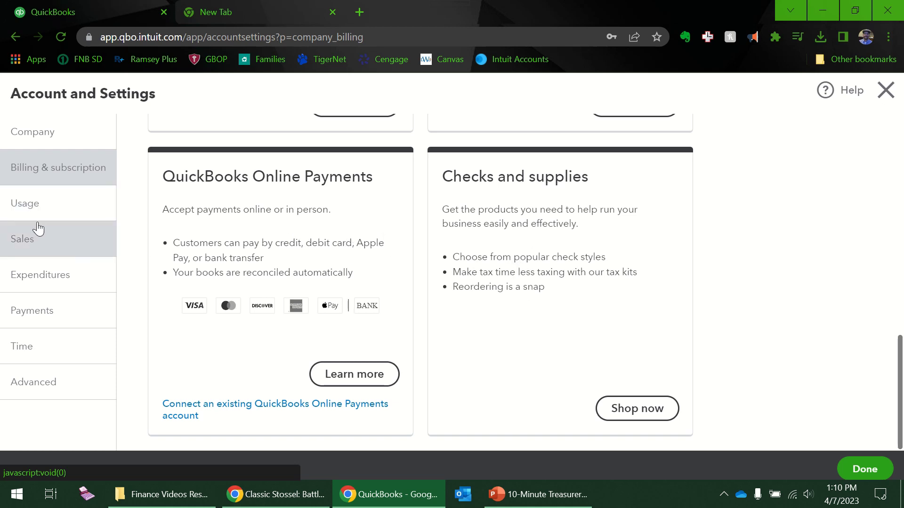
left_click(40, 208)
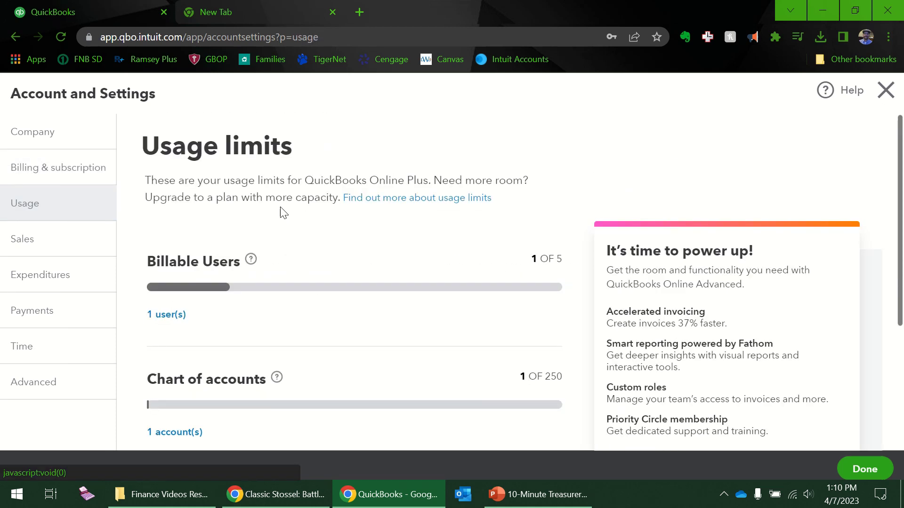
scroll(345, 228, "down", 4)
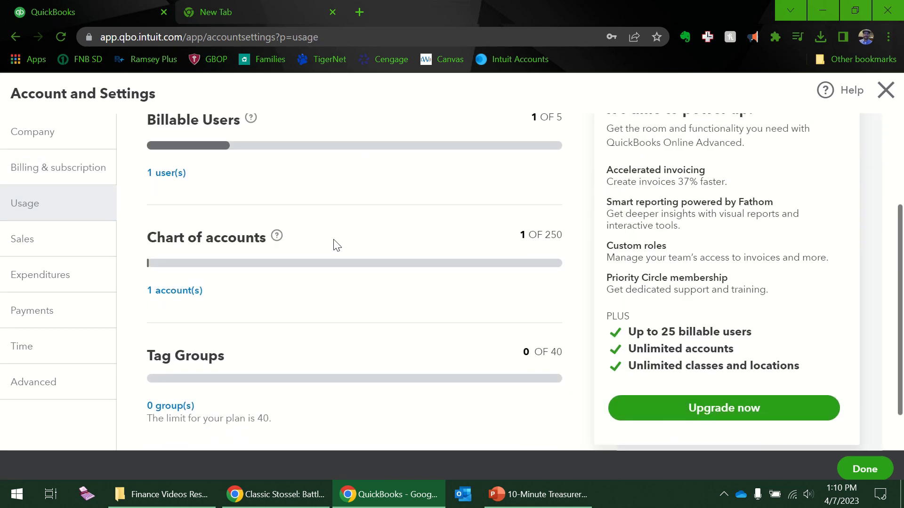
scroll(330, 313, "up", 3)
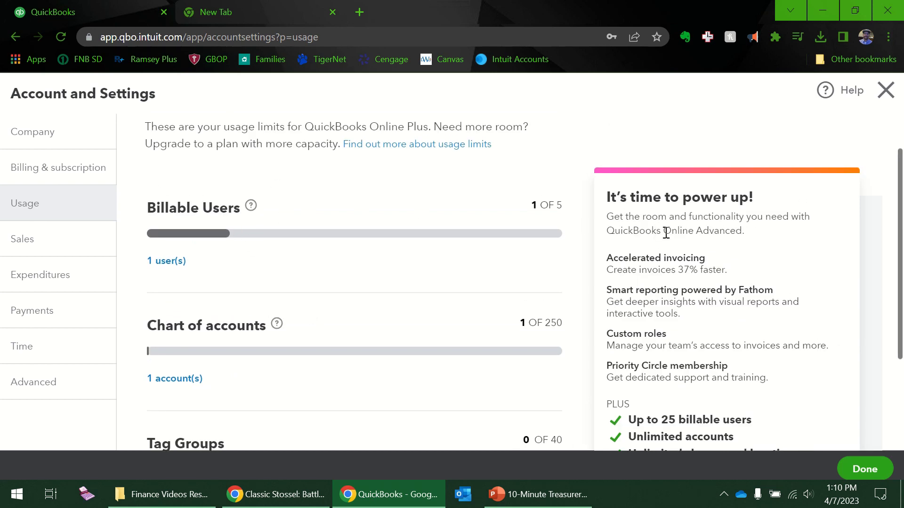
scroll(666, 232, "down", 3)
scroll(583, 244, "up", 3)
scroll(291, 262, "down", 2)
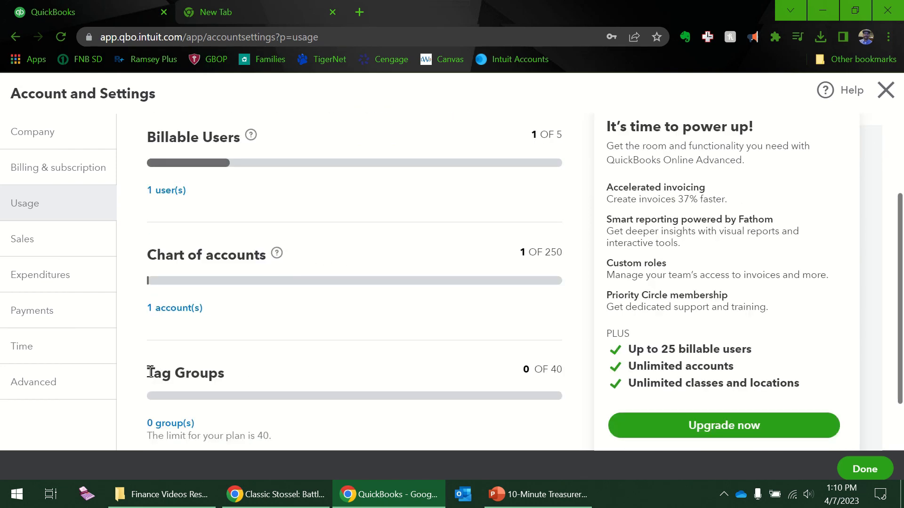
scroll(313, 385, "down", 2)
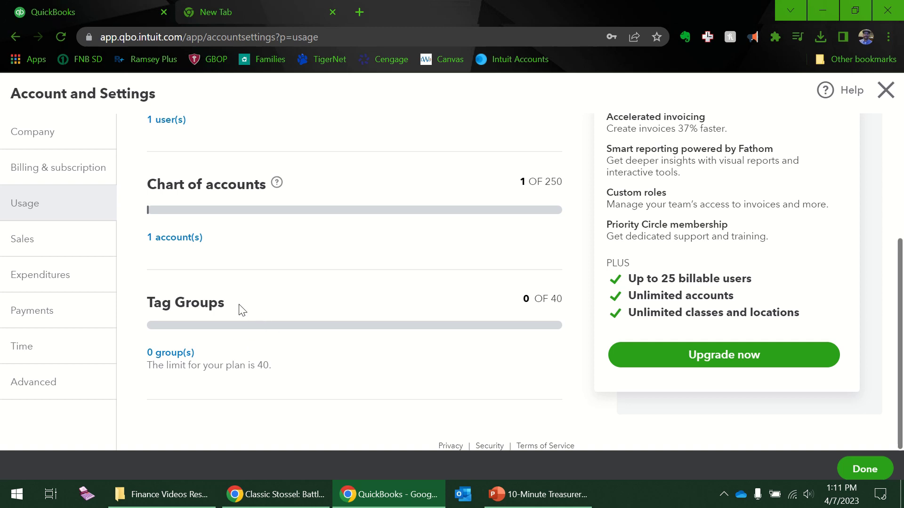
Open the Sales settings and scroll down to the Statements section
left_click(40, 243)
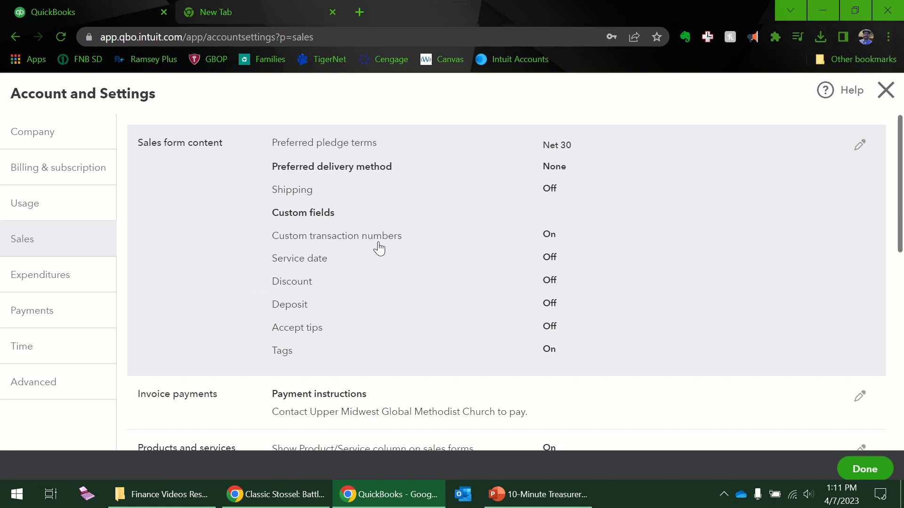
scroll(379, 248, "down", 5)
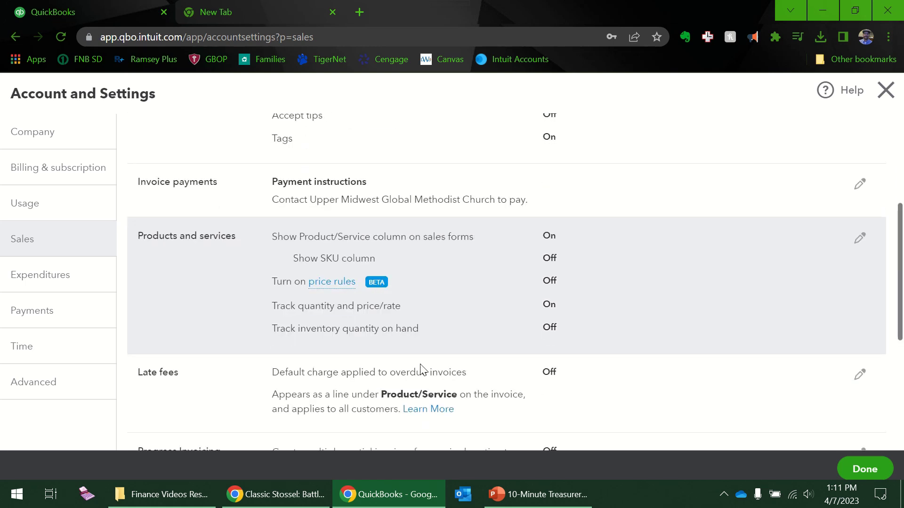
scroll(515, 231, "down", 3)
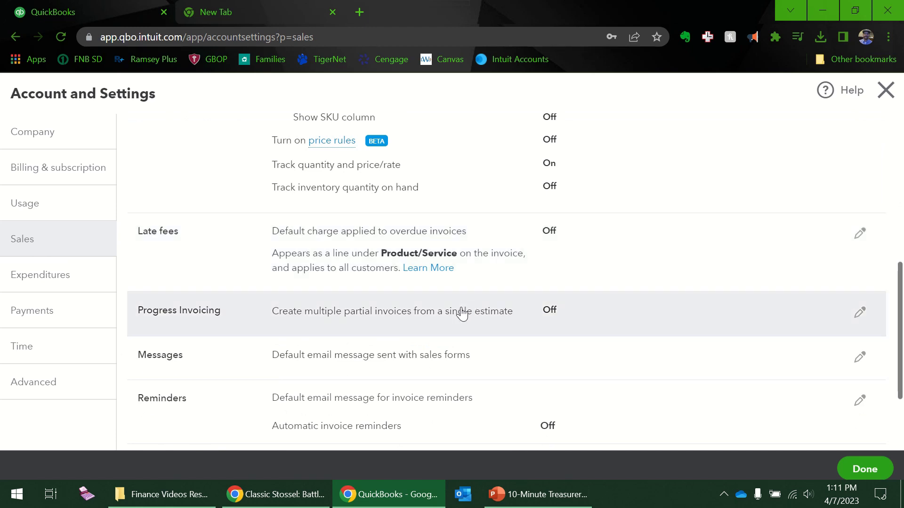
scroll(461, 315, "down", 3)
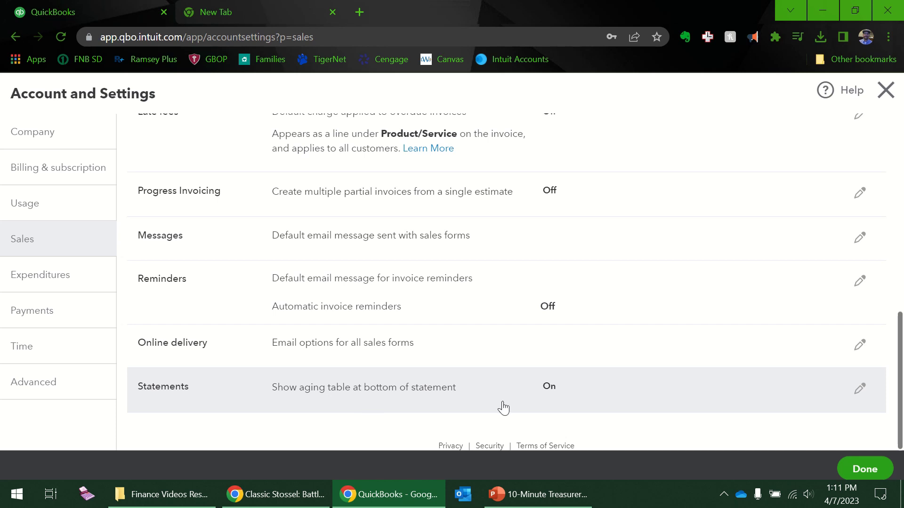
Switch off Show aging table in Statements and save the change
left_click(446, 399)
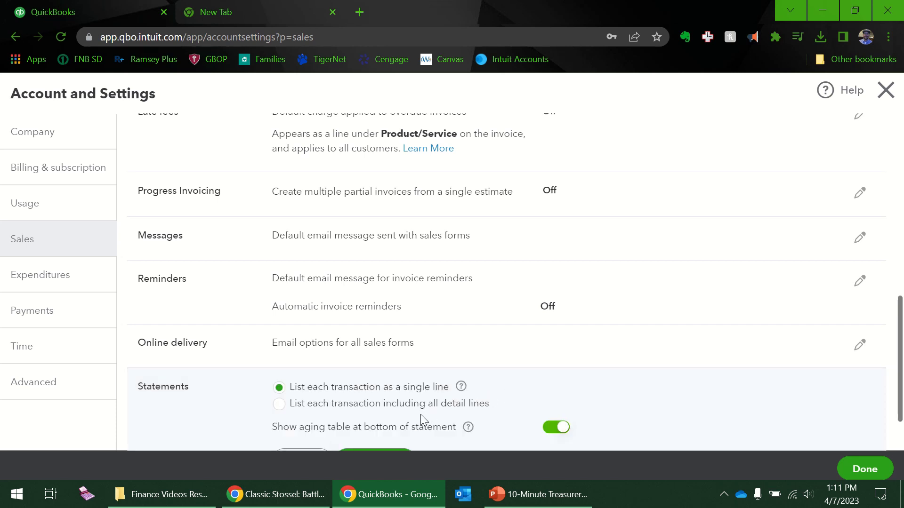
scroll(420, 414, "down", 1)
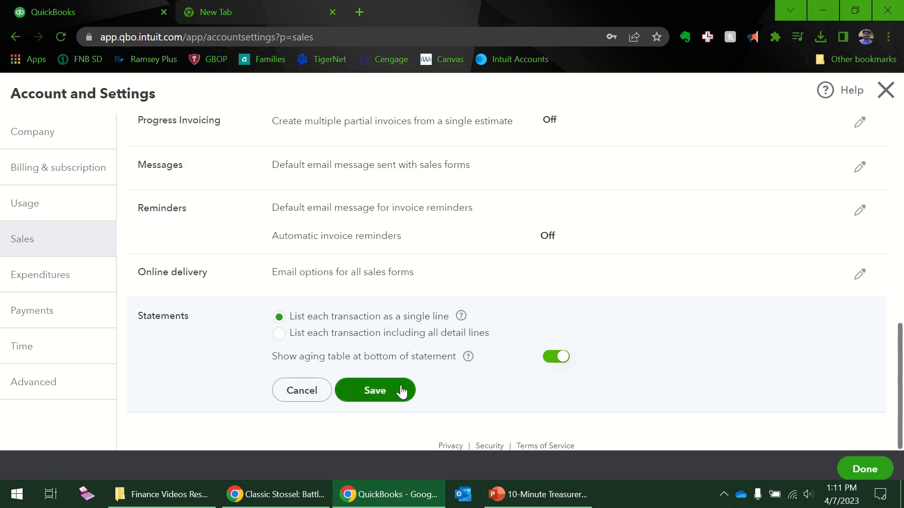
left_click(558, 363)
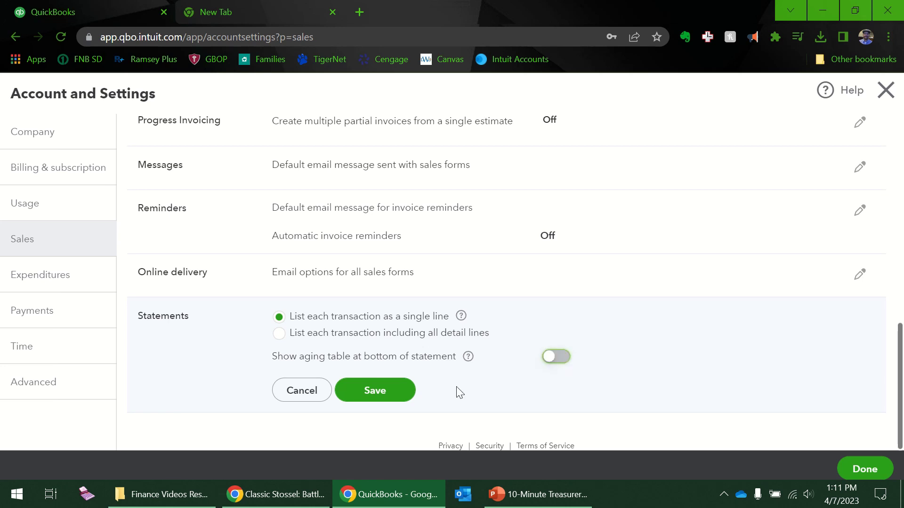
left_click(380, 398)
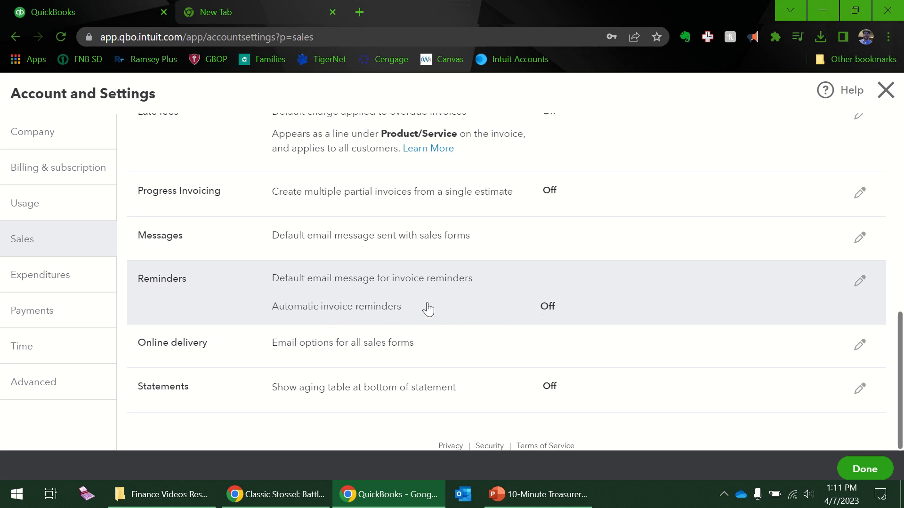
scroll(426, 308, "up", 1)
scroll(426, 309, "up", 3)
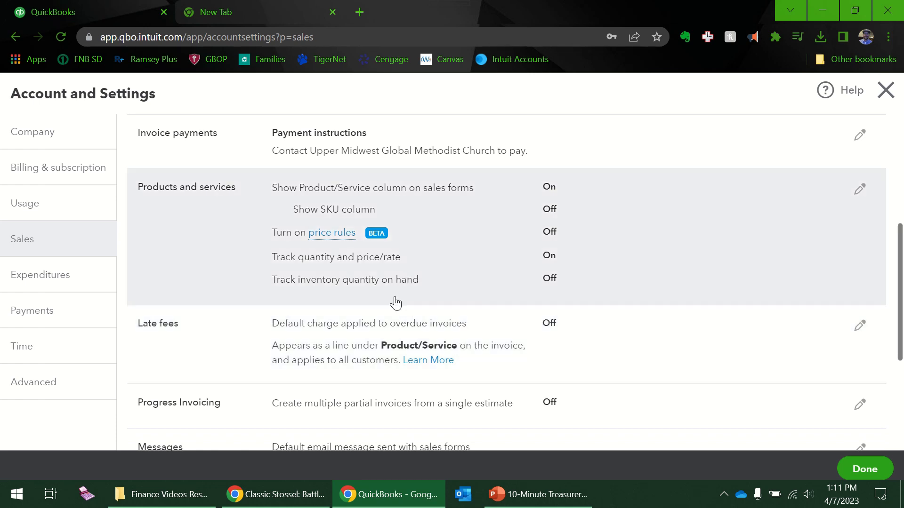
scroll(361, 253, "up", 4)
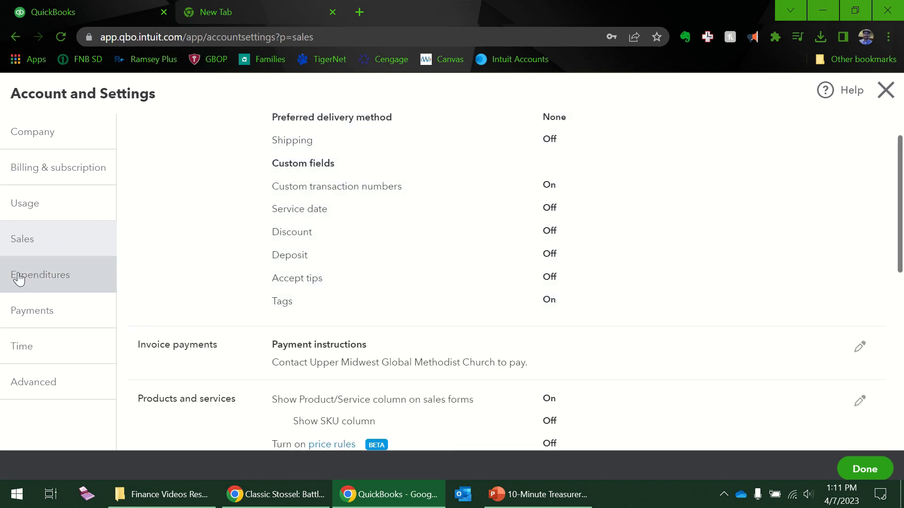
Open the Expenditures settings showing bills and purchase order options
left_click(18, 278)
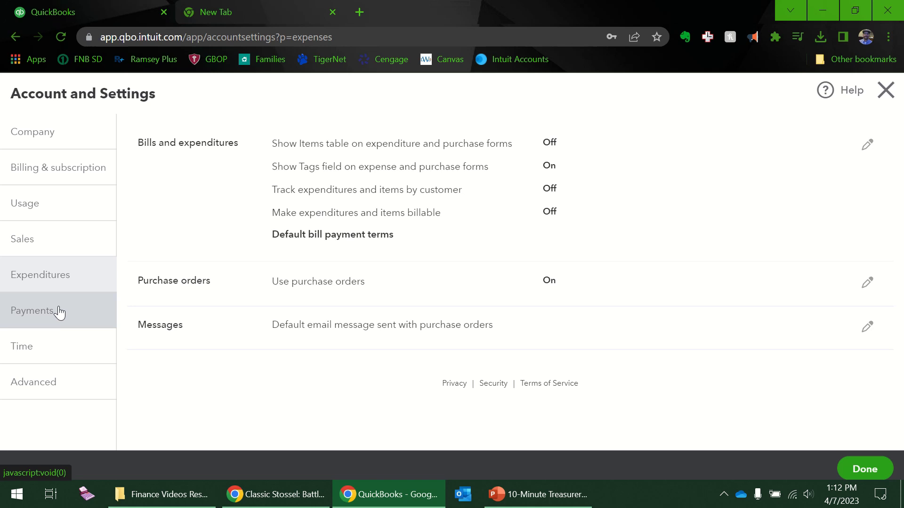
View the Payments settings, then the Time settings
left_click(60, 312)
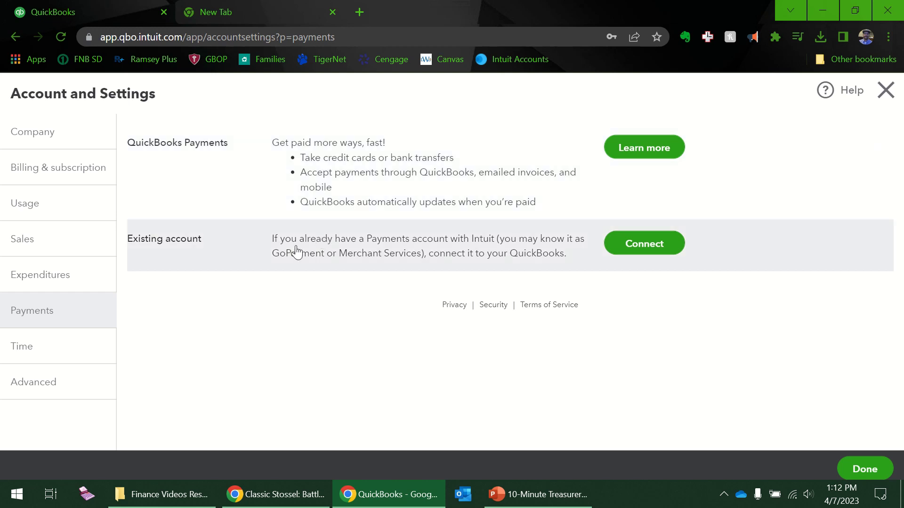
left_click(38, 357)
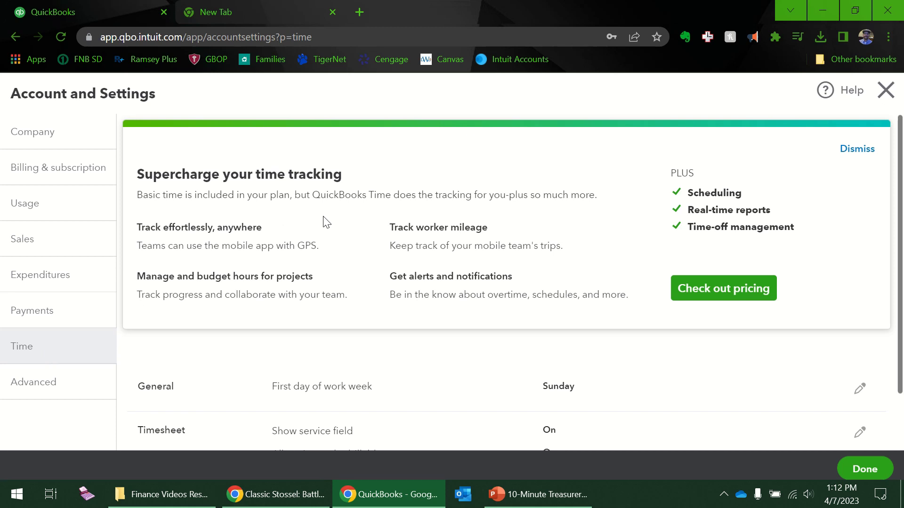
scroll(332, 277, "down", 2)
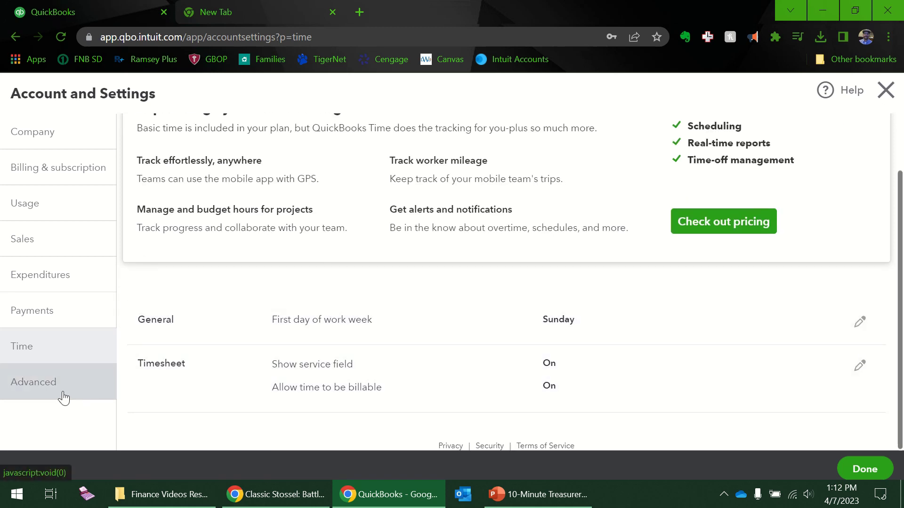
left_click(63, 396)
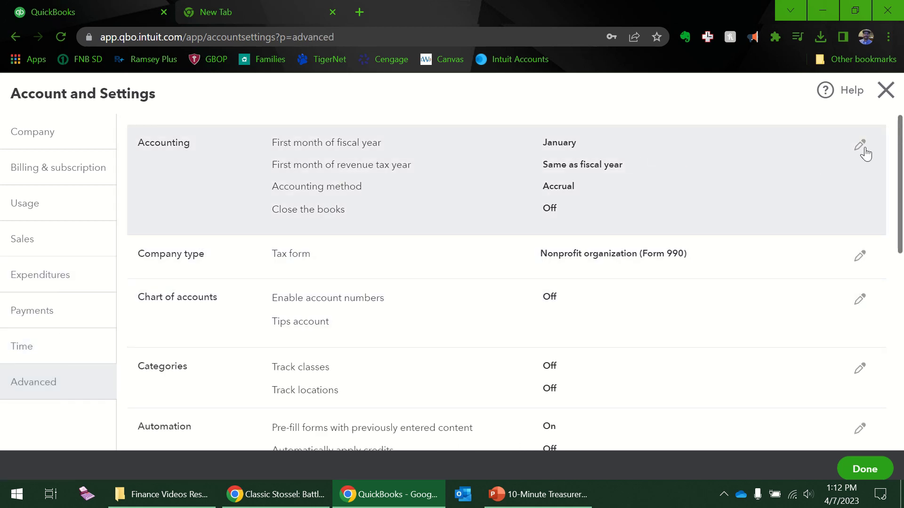
left_click(861, 146)
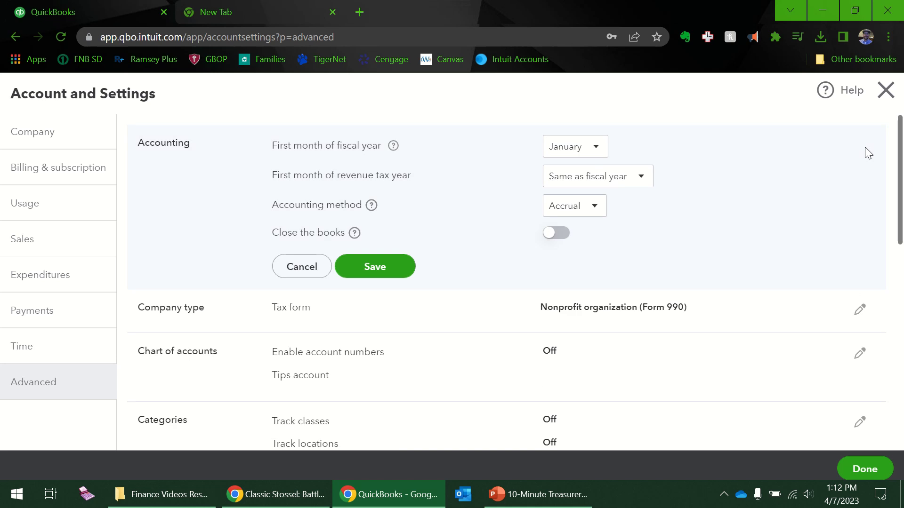
left_click(592, 147)
left_click(591, 148)
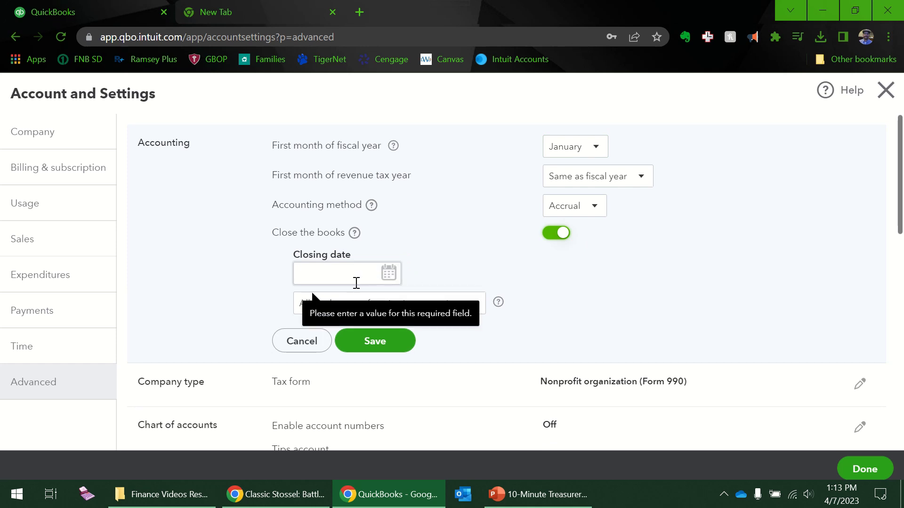
left_click(391, 275)
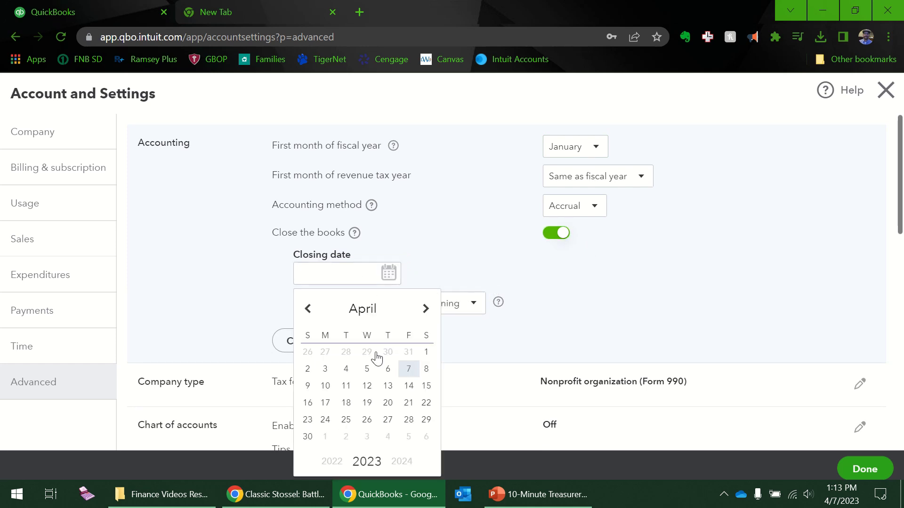
left_click(306, 312)
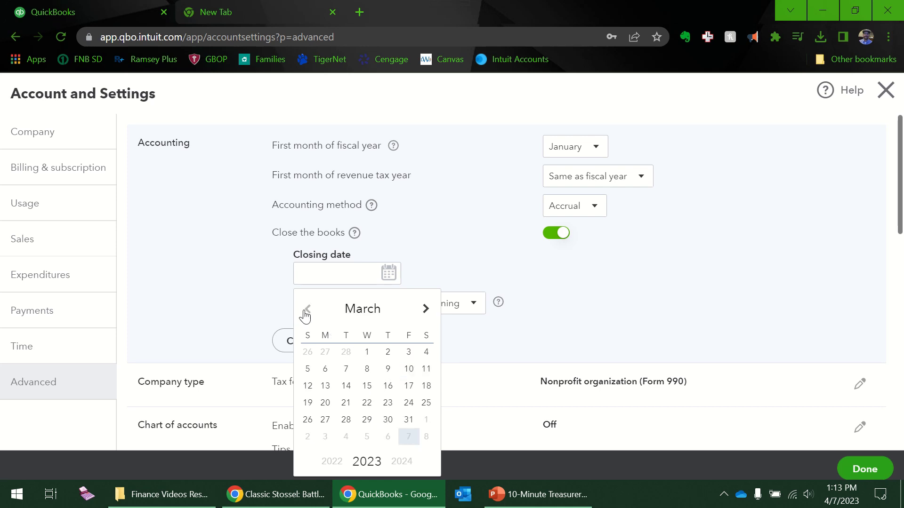
left_click(549, 283)
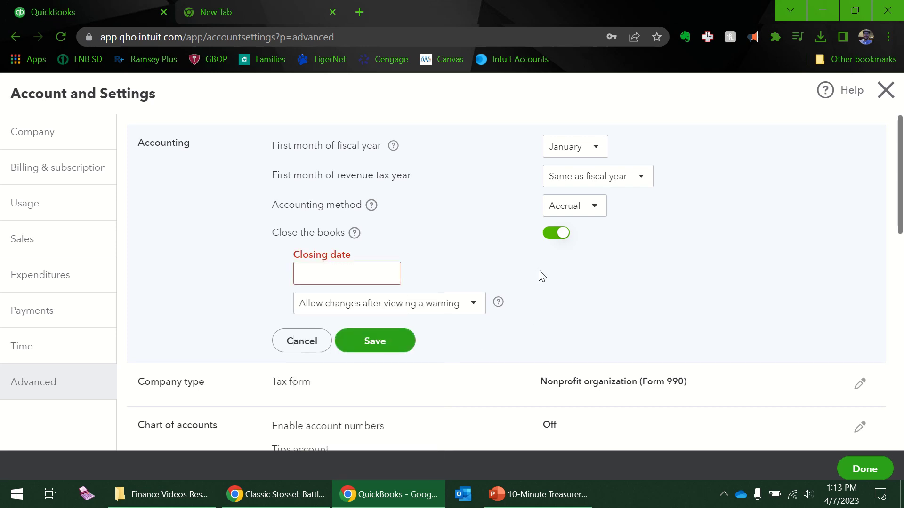
left_click(303, 341)
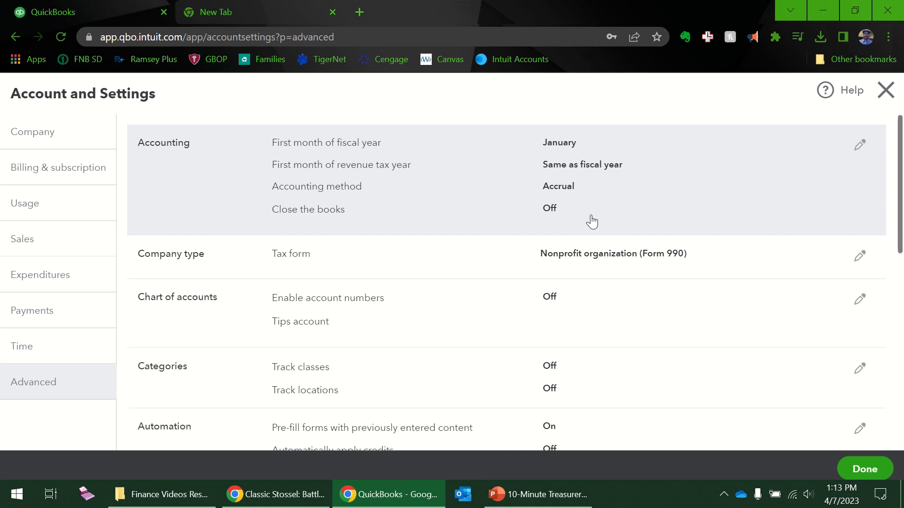
Enable and show account numbers in Chart of accounts, leave Tips account unset, and save
scroll(449, 267, "down", 2)
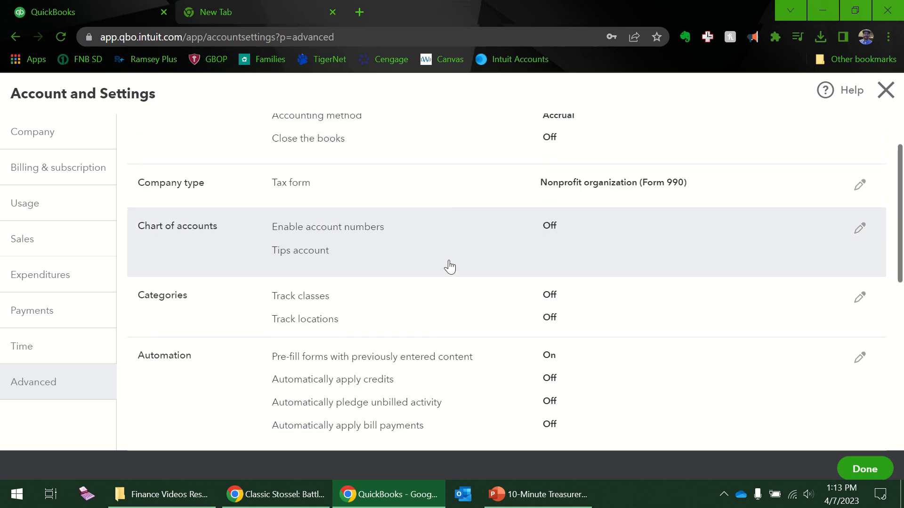
left_click(388, 240)
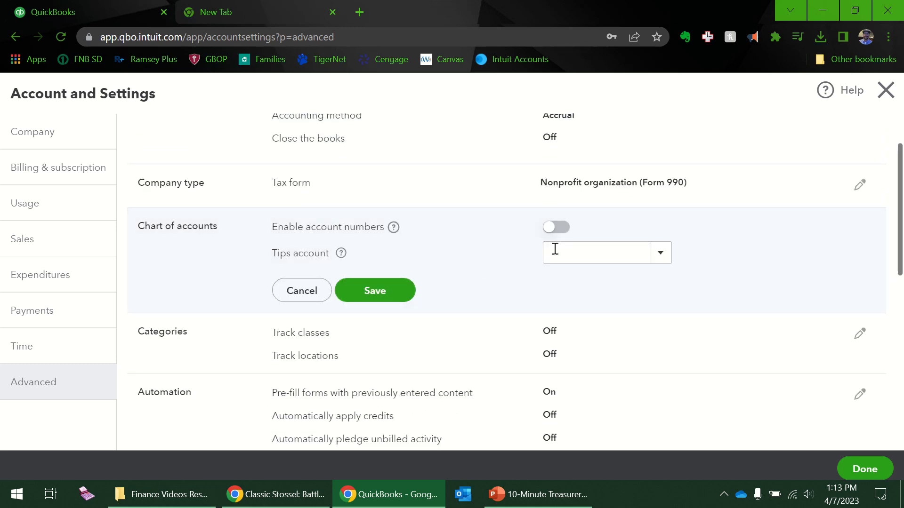
left_click(556, 227)
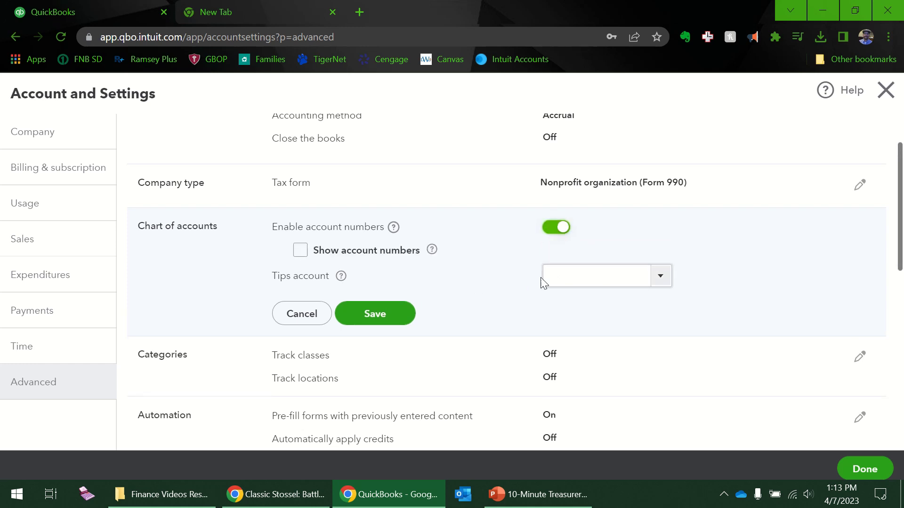
left_click(301, 250)
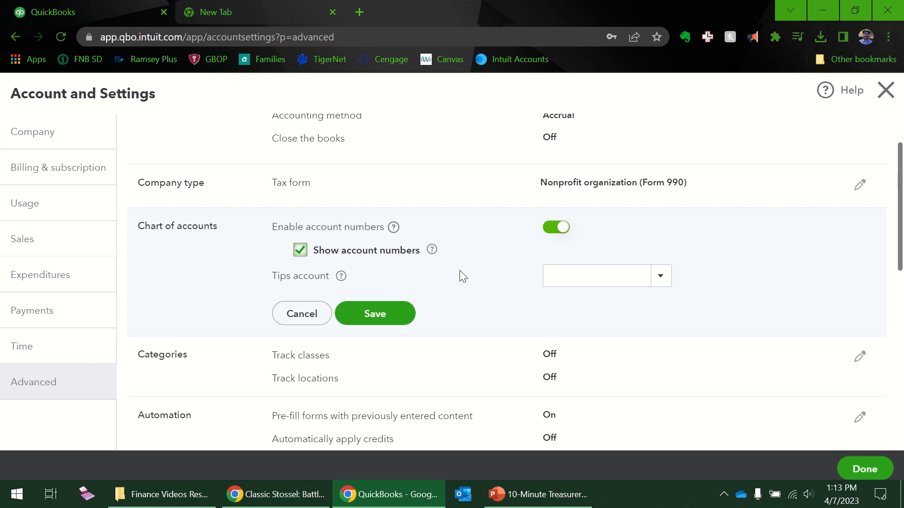
left_click(595, 273)
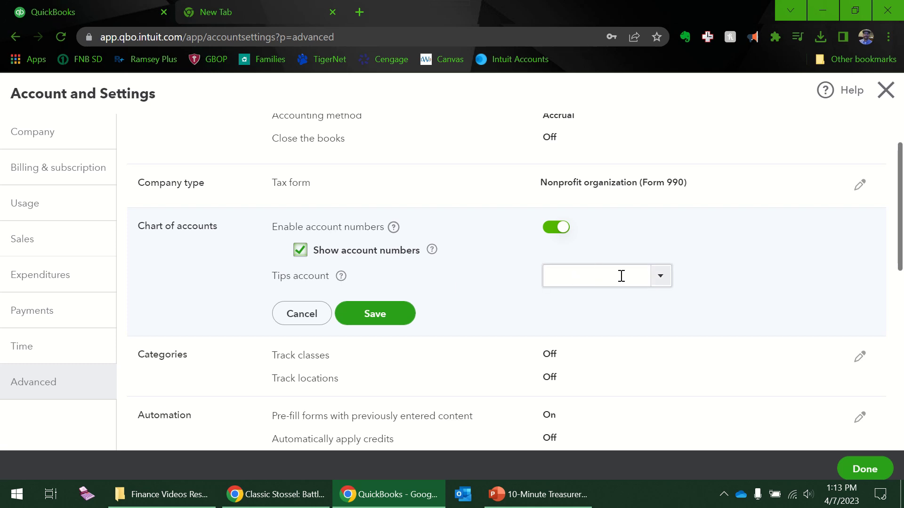
left_click(662, 277)
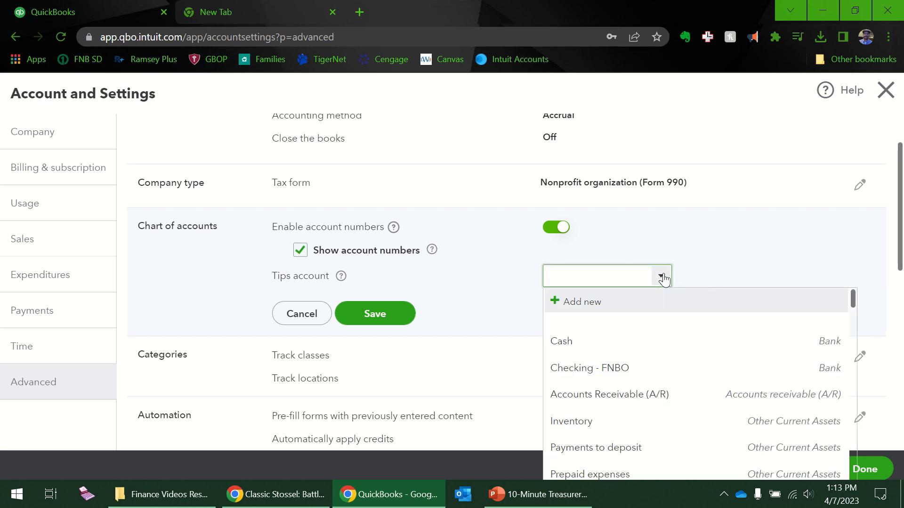
left_click(397, 308)
left_click(376, 314)
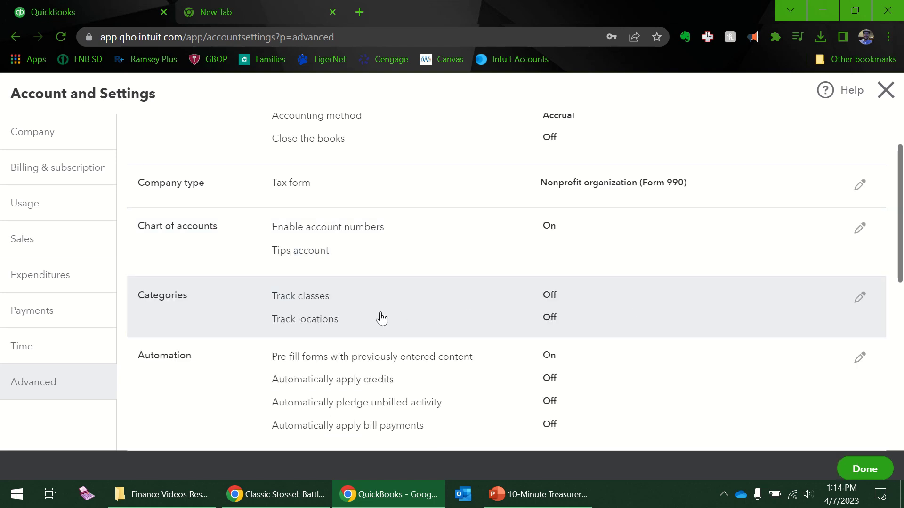
Turn on Track classes in the Categories settings, leaving Track locations off, and save
scroll(382, 319, "down", 1)
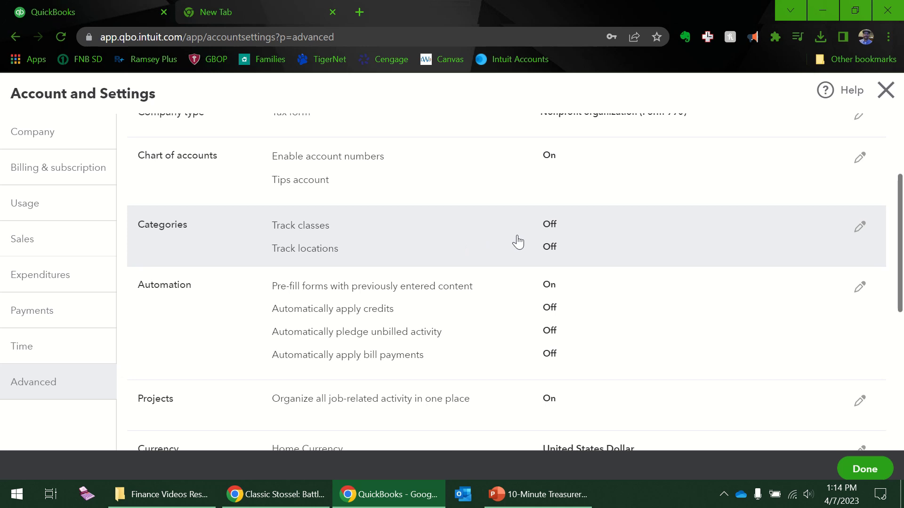
left_click(518, 242)
left_click(555, 225)
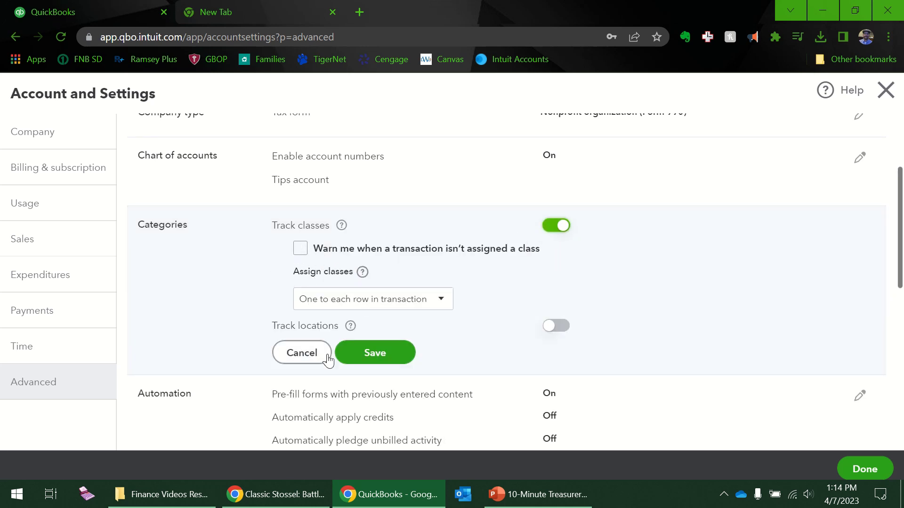
left_click(386, 360)
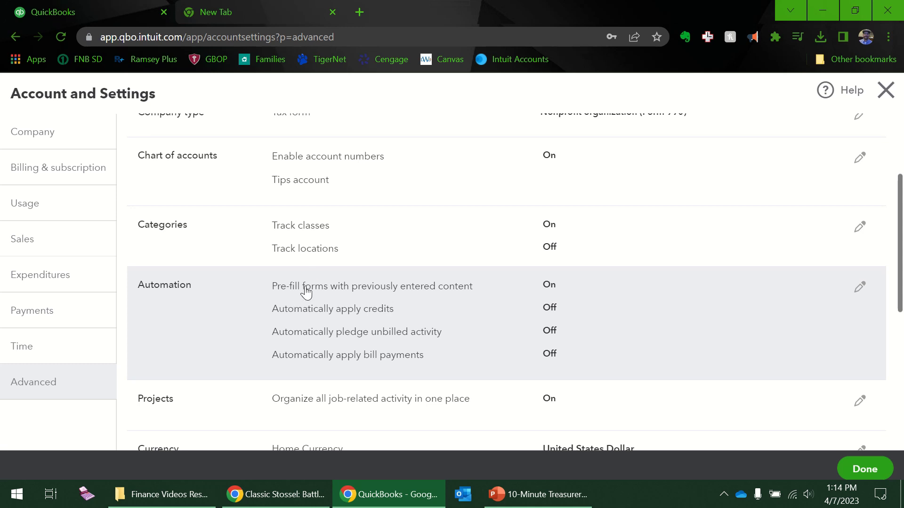
scroll(382, 296, "down", 2)
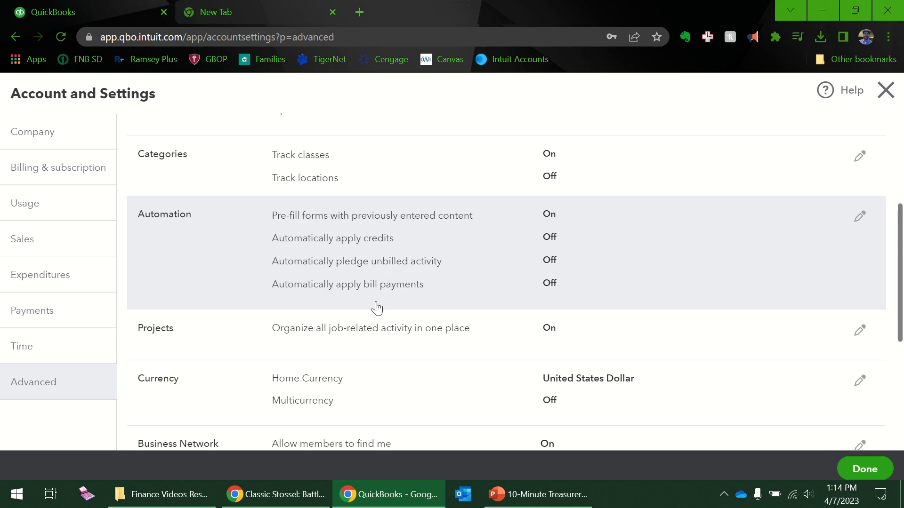
scroll(438, 283, "down", 3)
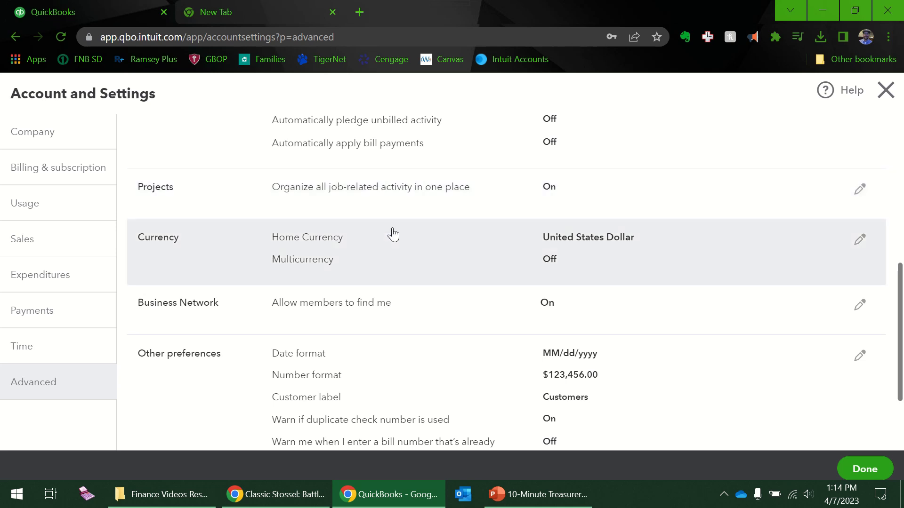
scroll(337, 263, "down", 1)
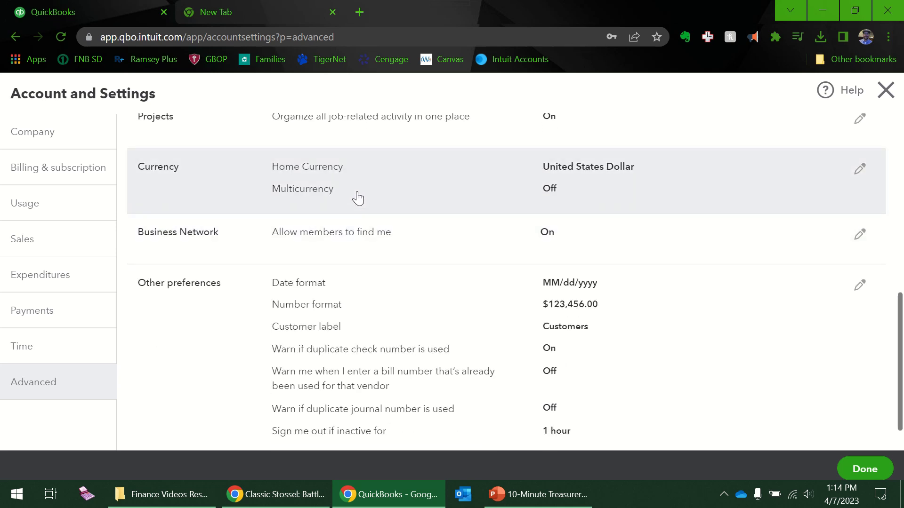
scroll(371, 250, "down", 1)
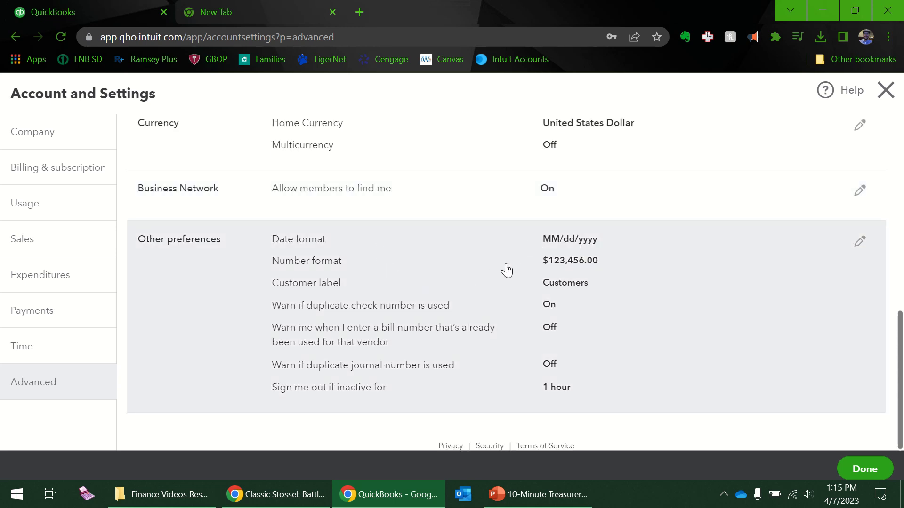
Set the customer label to Members, enable reused bill and duplicate journal number warnings, and save
left_click(581, 289)
left_click(600, 307)
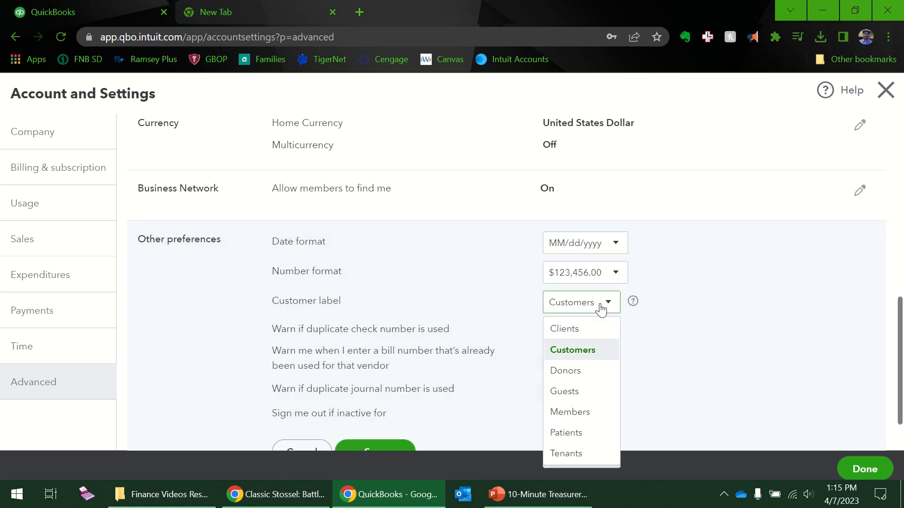
scroll(612, 312, "down", 1)
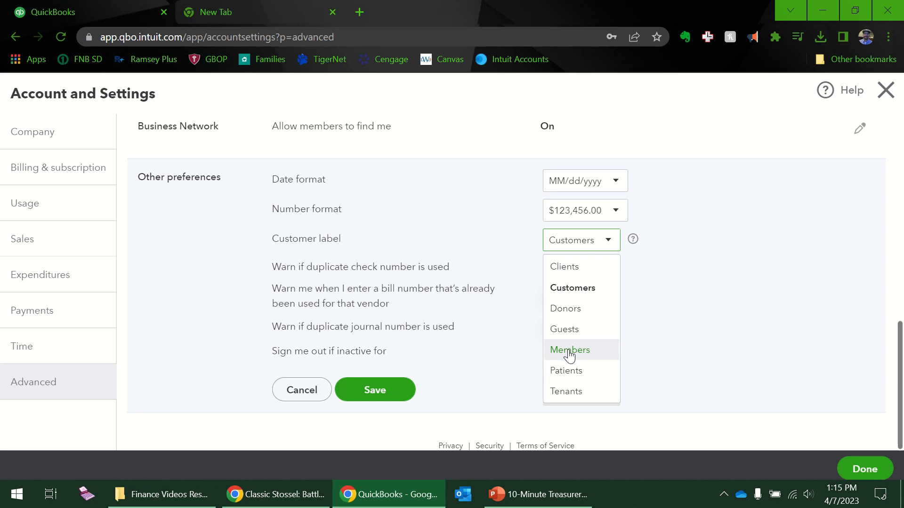
left_click(570, 351)
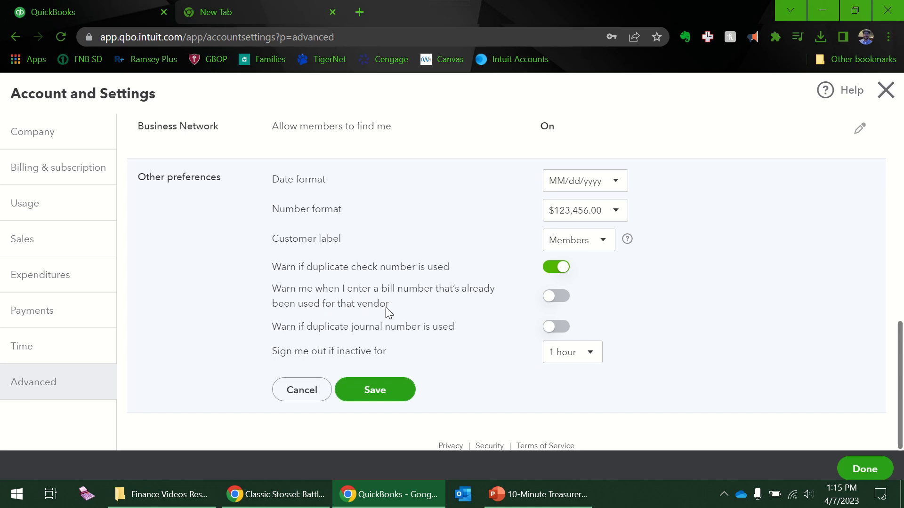
left_click(548, 306)
left_click(547, 331)
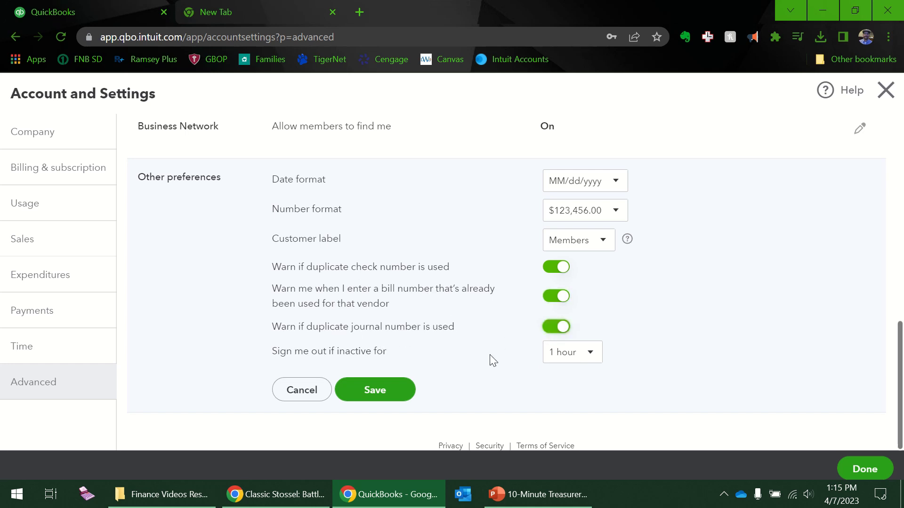
left_click(372, 390)
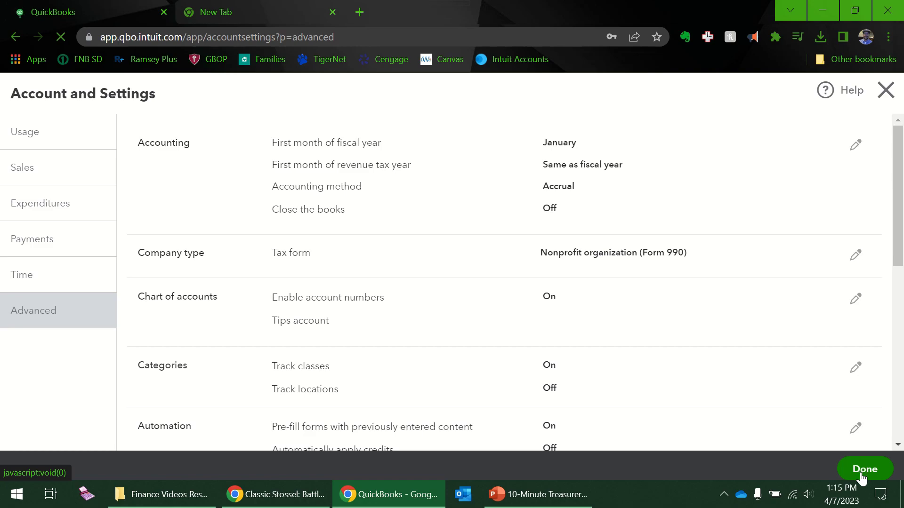
Close Account and Settings with Done to head back to the homepage
left_click(861, 473)
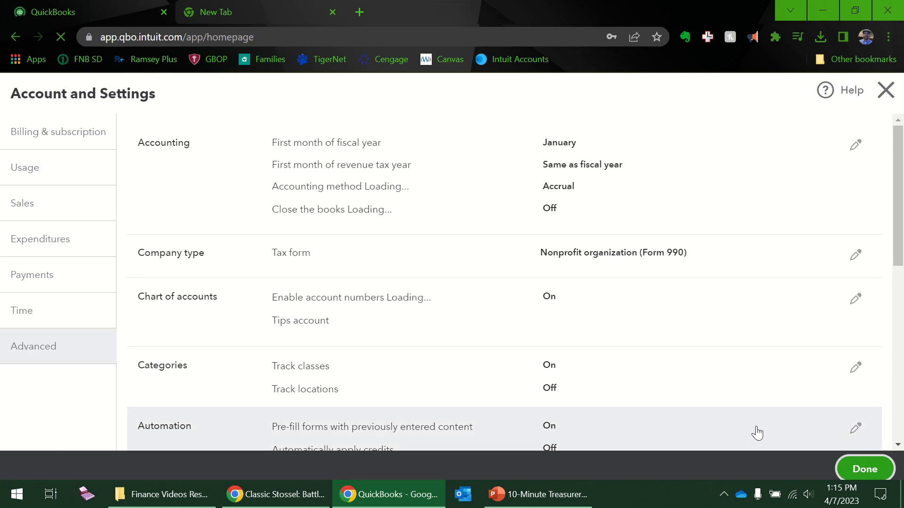